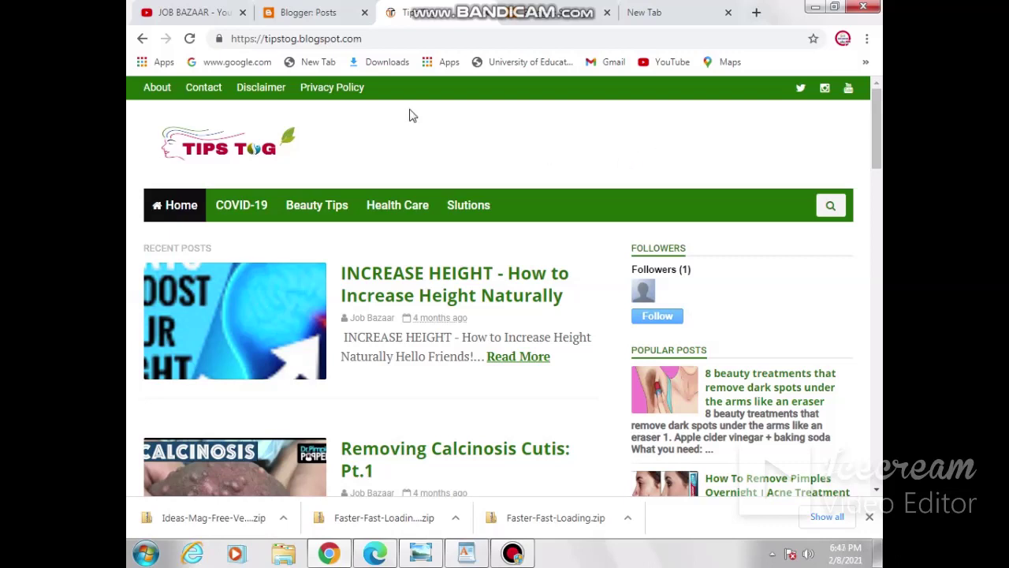
# Step: Go to clebbio.com in the empty tab and open the post "How To Creat Blog 2021-Earn Money Online"
pyautogui.click(641, 12)
pyautogui.write('cl')
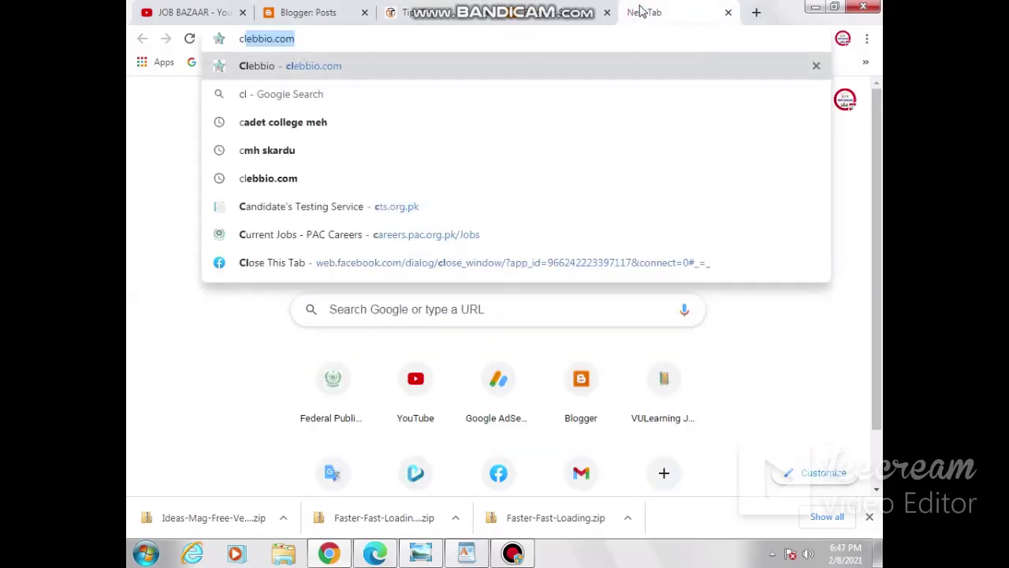
pyautogui.press('Return')
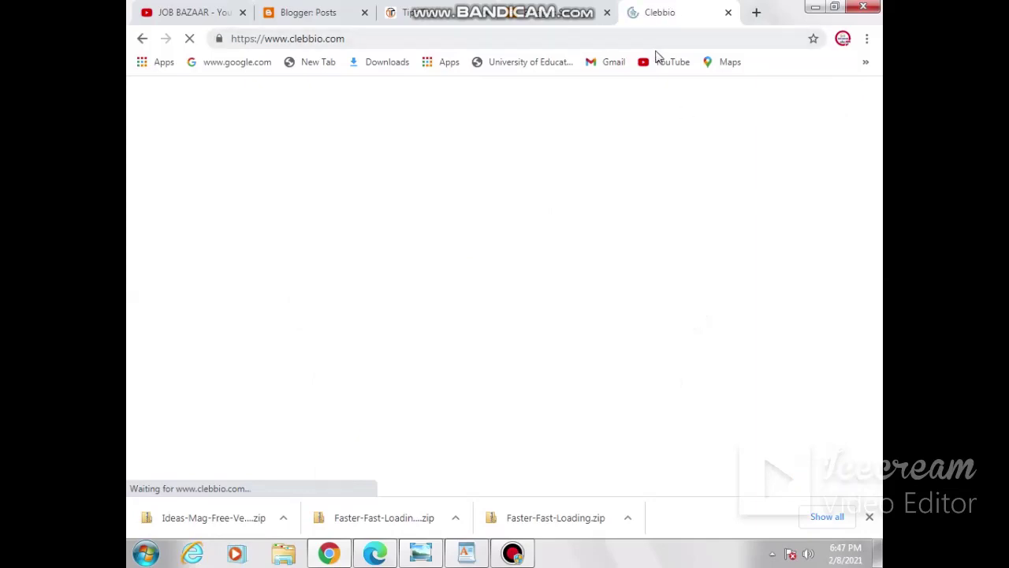
pyautogui.scroll(-2, 425, 303)
pyautogui.scroll(-3, 429, 306)
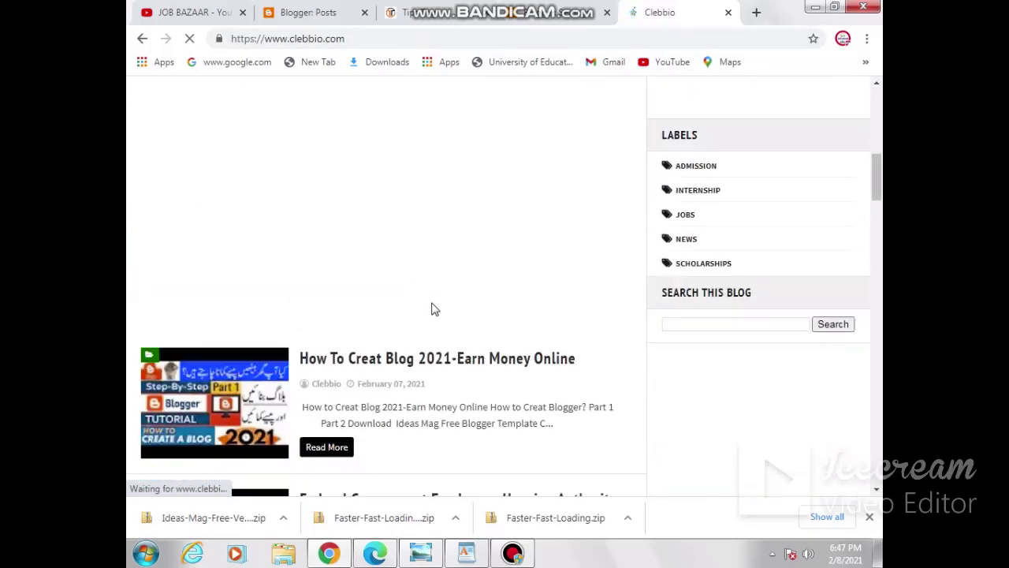
pyautogui.scroll(-2, 431, 309)
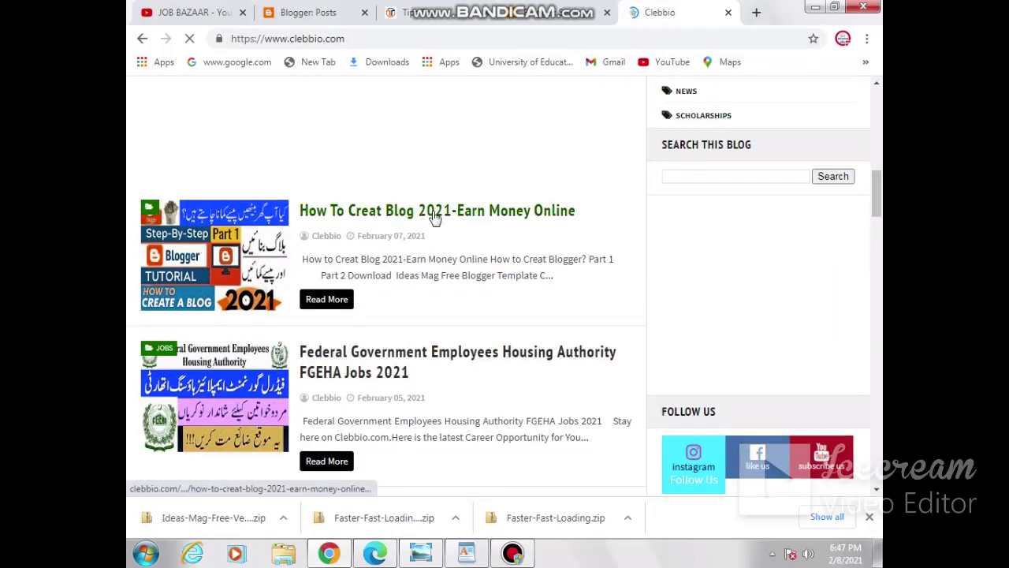
pyautogui.click(338, 302)
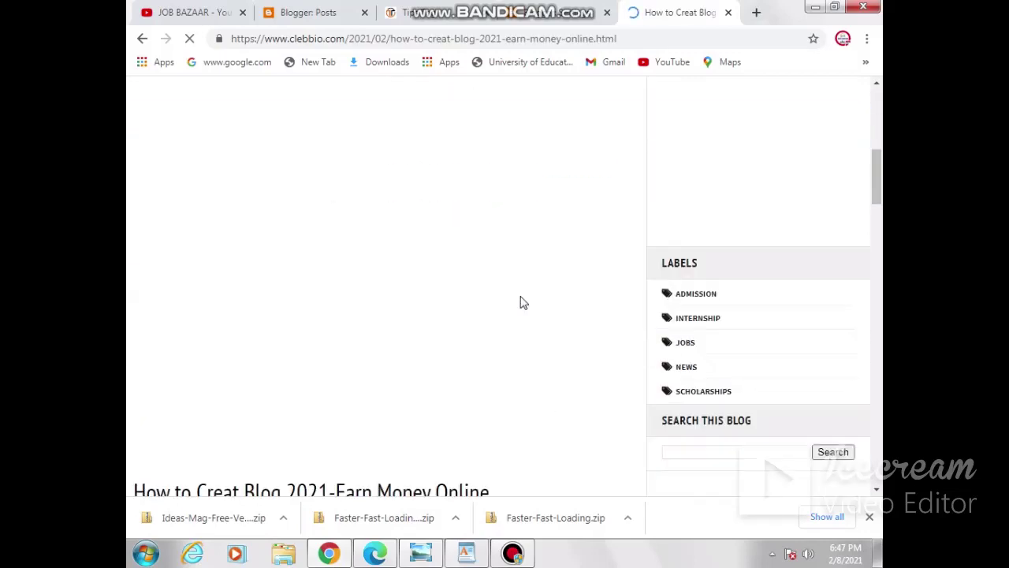
# Step: Follow the post's Ideas Mag Free Blogger Template link and find the template's download option on its page
pyautogui.scroll(-5, 521, 303)
pyautogui.scroll(-4, 520, 304)
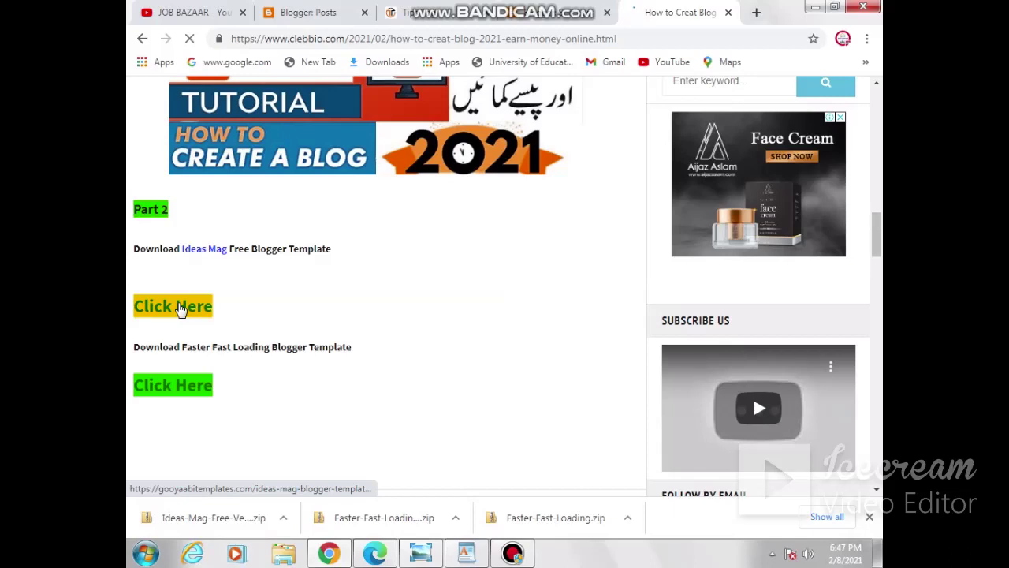
pyautogui.click(180, 308)
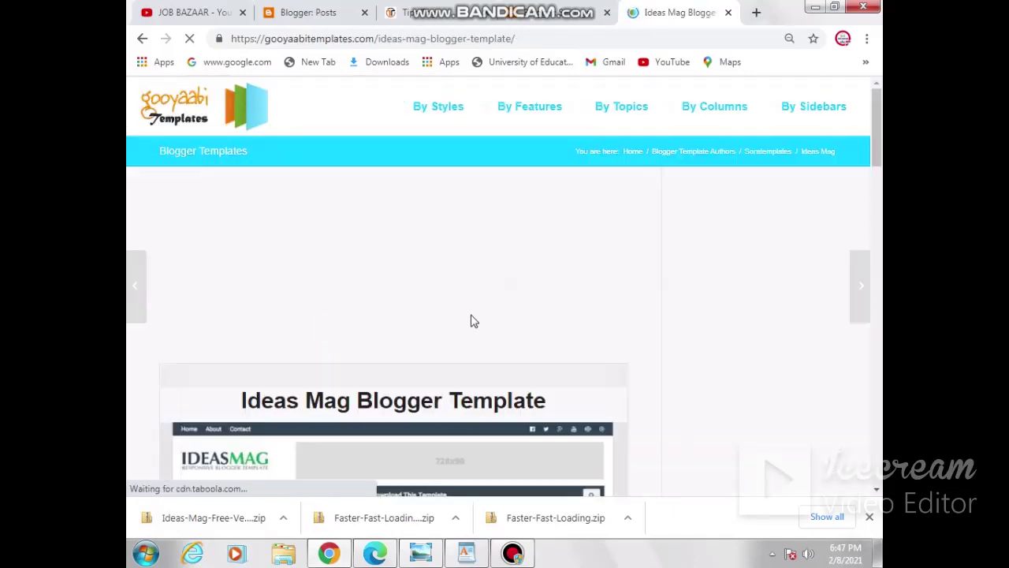
pyautogui.scroll(-4, 473, 321)
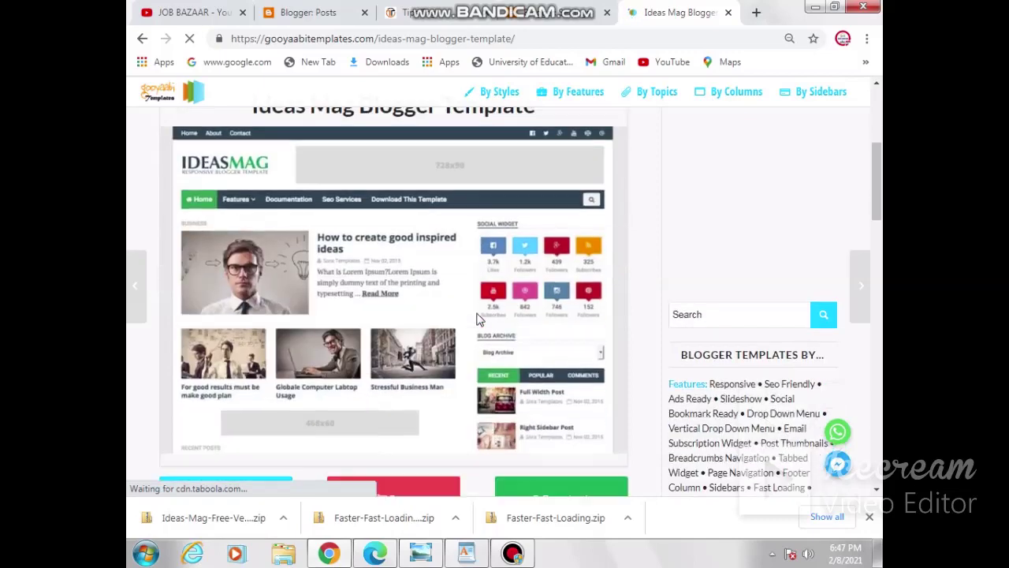
pyautogui.scroll(-2, 480, 318)
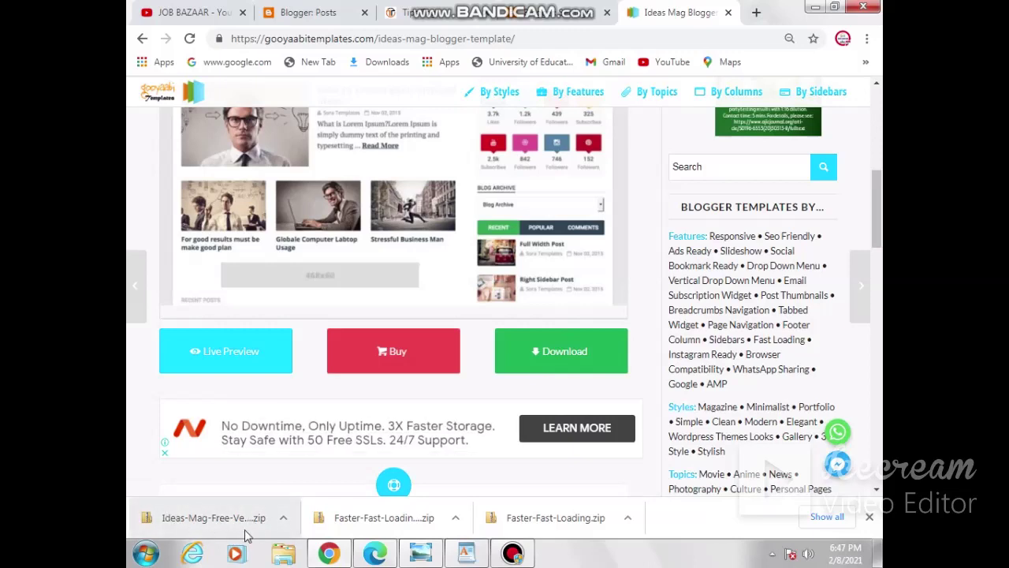
# Step: Show the downloaded Ideas-Mag-Free-Version zip in its folder, open it in a maximized window, and locate the Ideas Mag Free Version XML file
pyautogui.click(283, 523)
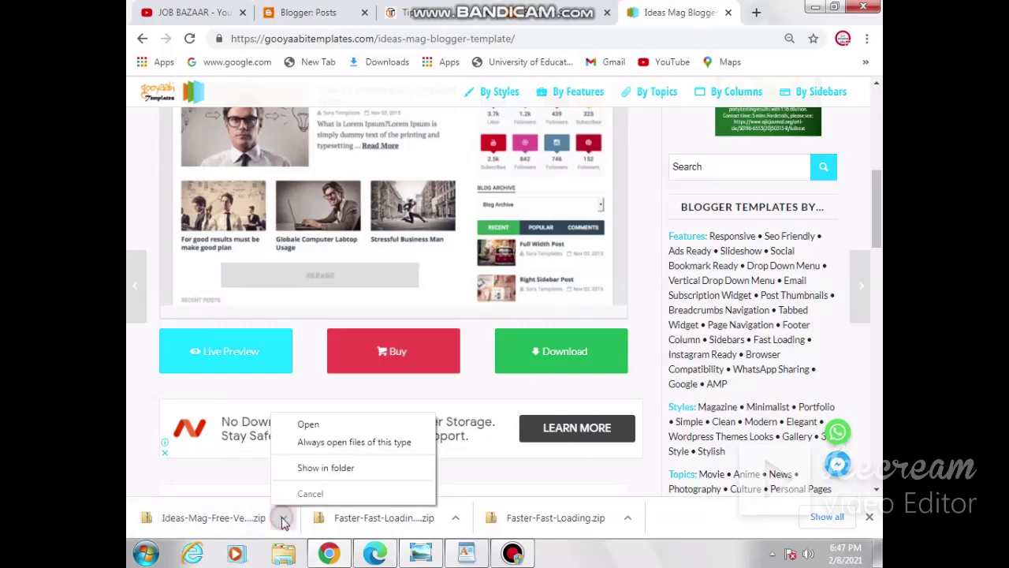
pyautogui.click(330, 468)
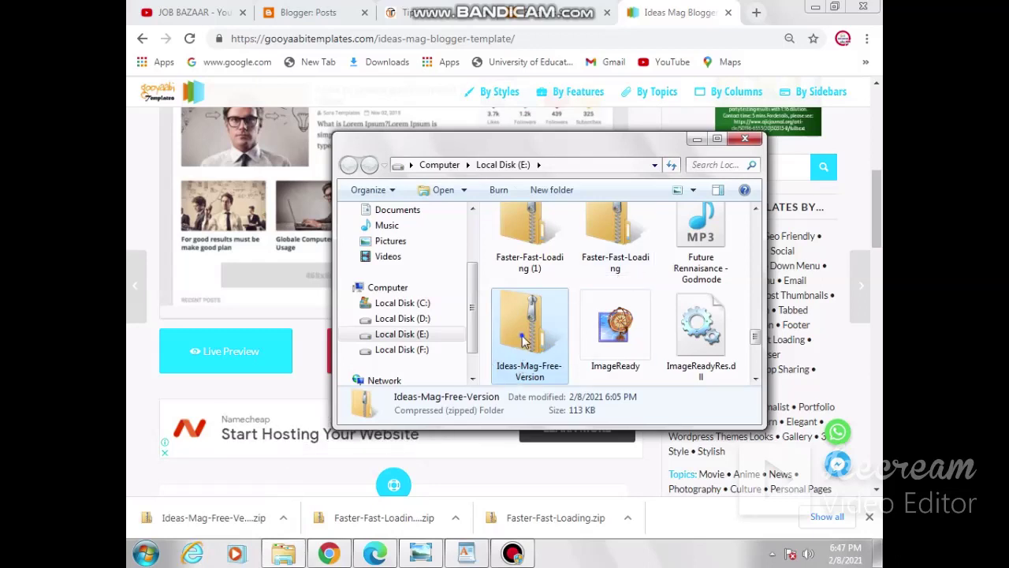
pyautogui.rightClick(523, 339)
pyautogui.click(556, 116)
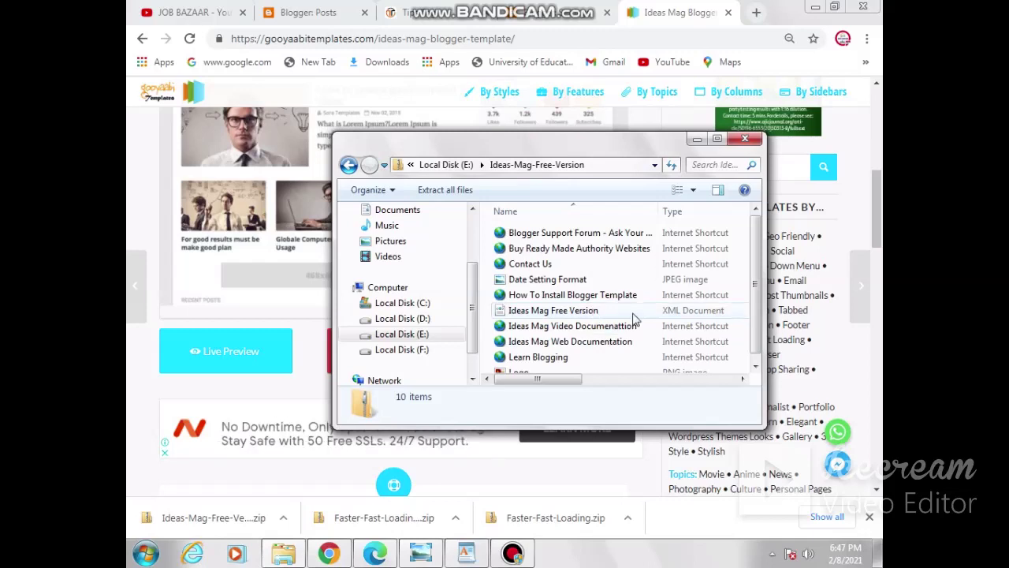
pyautogui.click(717, 138)
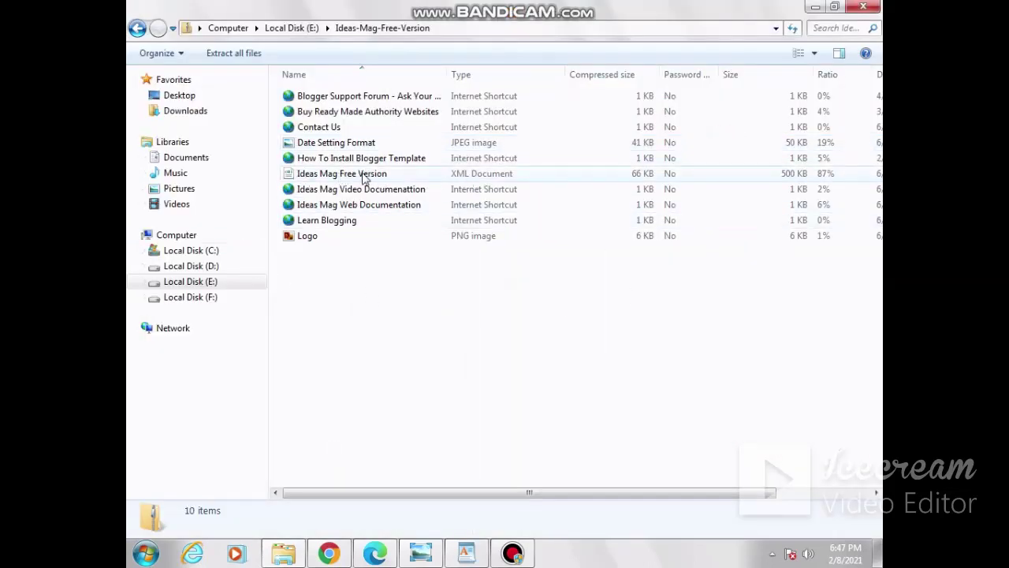
pyautogui.moveTo(269, 173); pyautogui.dragTo(570, 187)
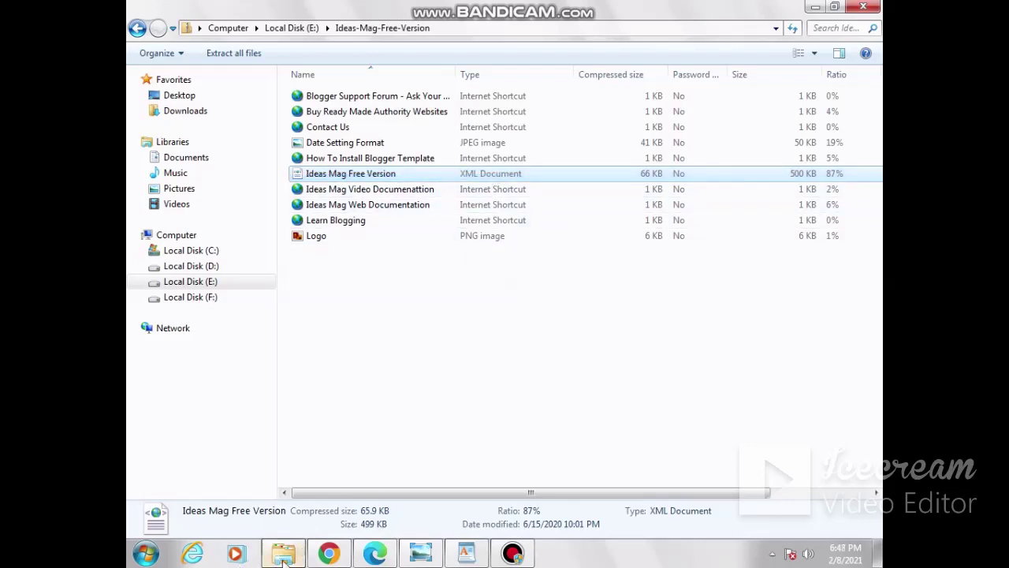
# Step: Delete the existing Ideas Mag Free Version file from Local Disk (D:)
pyautogui.click(207, 268)
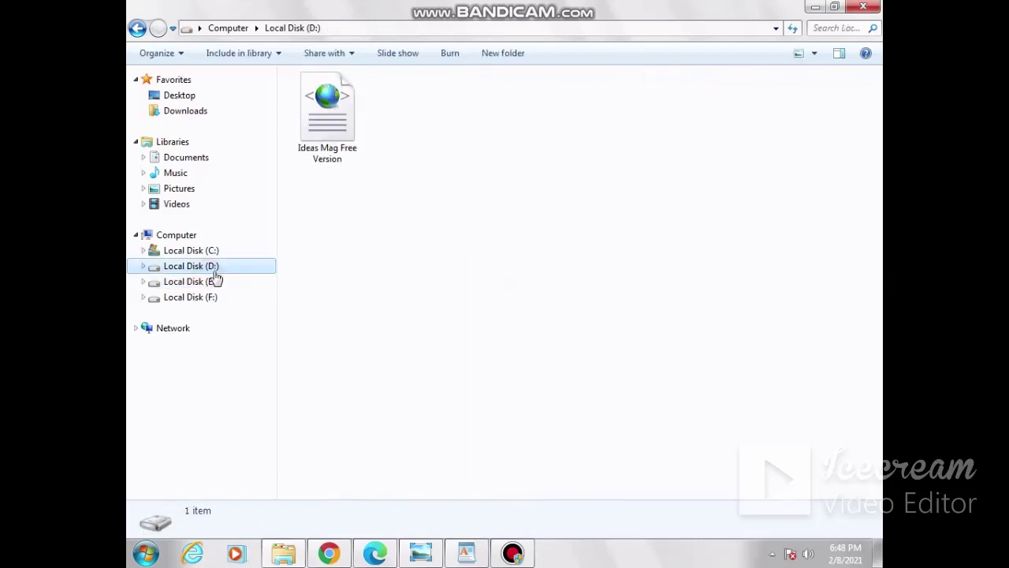
pyautogui.rightClick(297, 87)
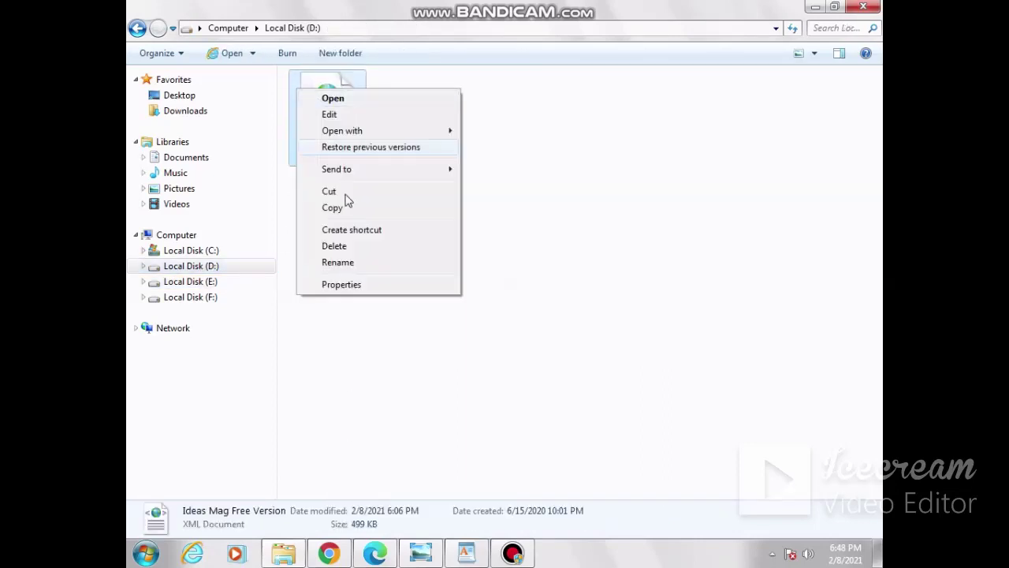
pyautogui.click(344, 248)
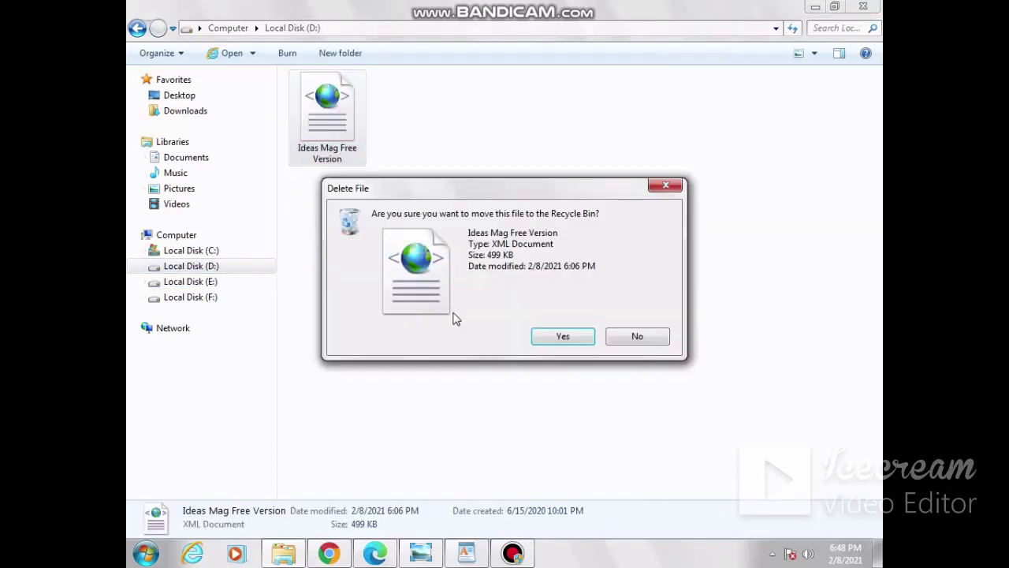
pyautogui.click(564, 336)
# Step: Open the Ideas-Mag-Free-Version zip from Local Disk (E:) in a second window and copy its Ideas Mag Free Version XML file to Local Disk (D:)
pyautogui.moveTo(287, 535)
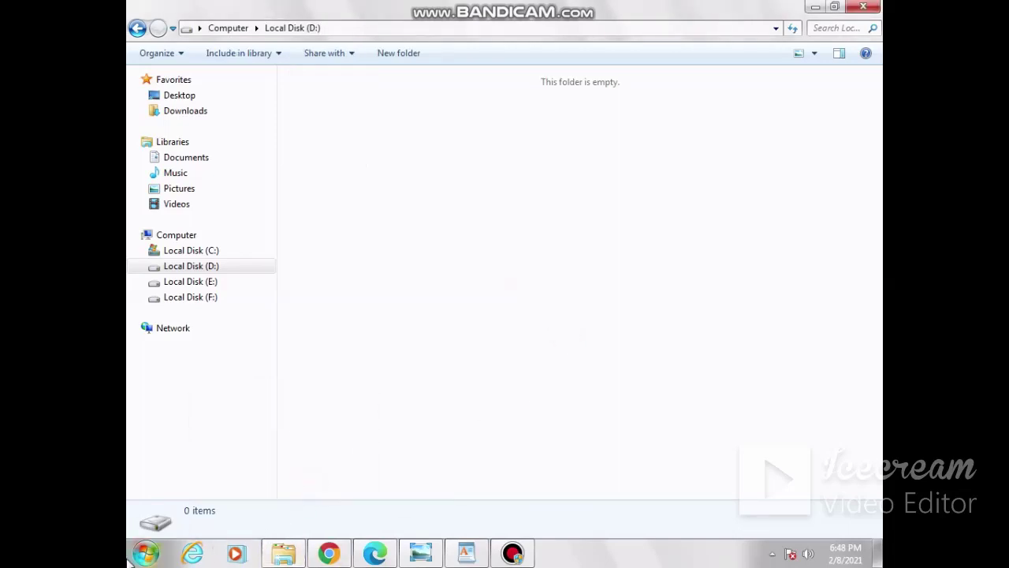
pyautogui.click(145, 553)
pyautogui.click(394, 332)
pyautogui.doubleClick(587, 351)
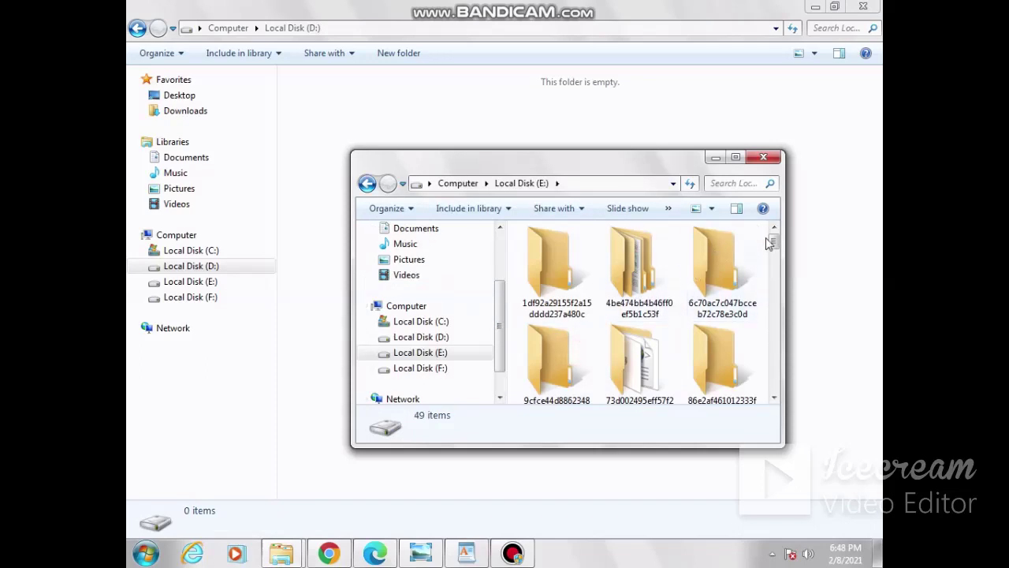
pyautogui.moveTo(776, 241); pyautogui.dragTo(770, 356)
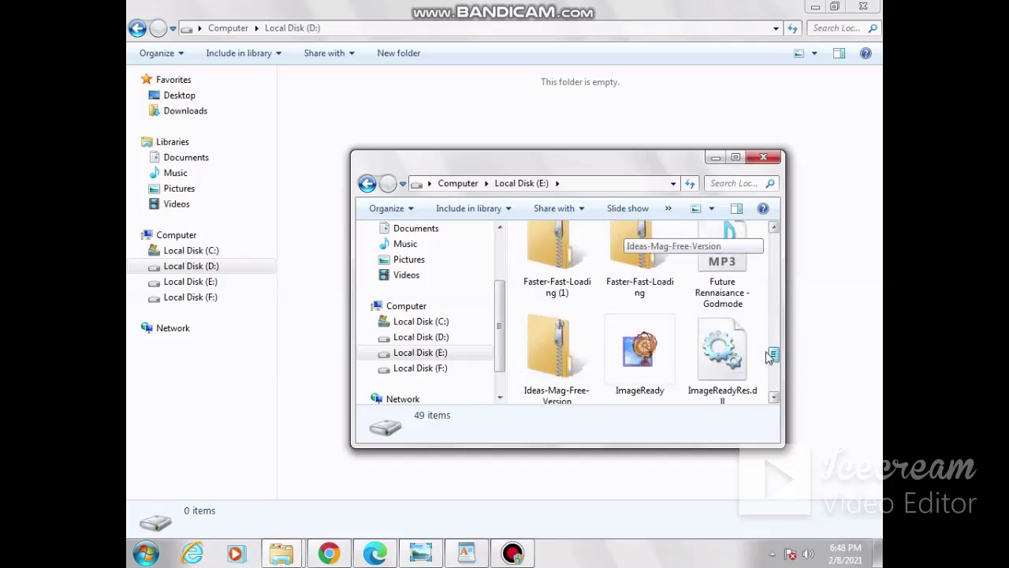
pyautogui.rightClick(549, 344)
pyautogui.click(625, 127)
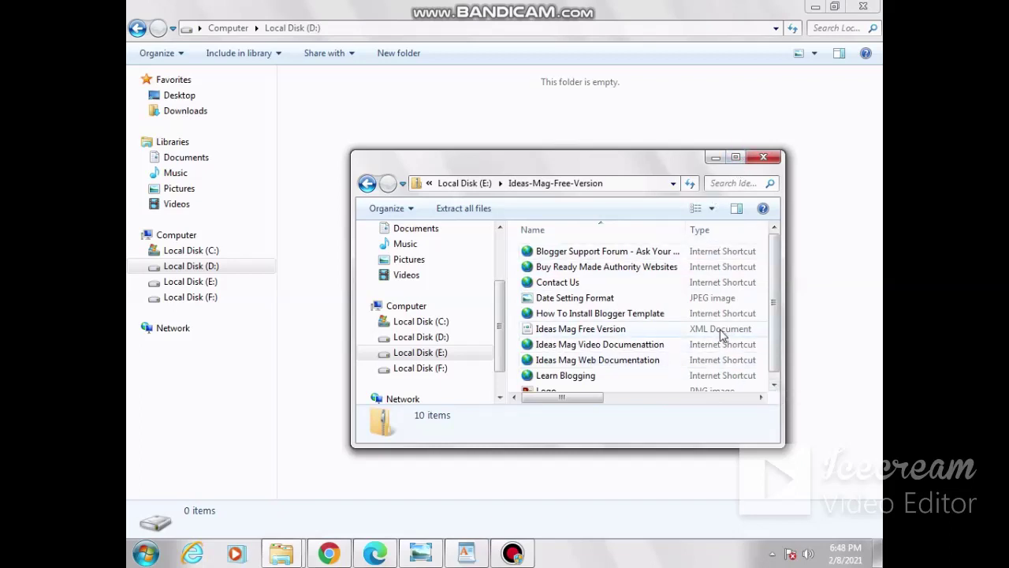
pyautogui.moveTo(722, 335); pyautogui.dragTo(347, 131)
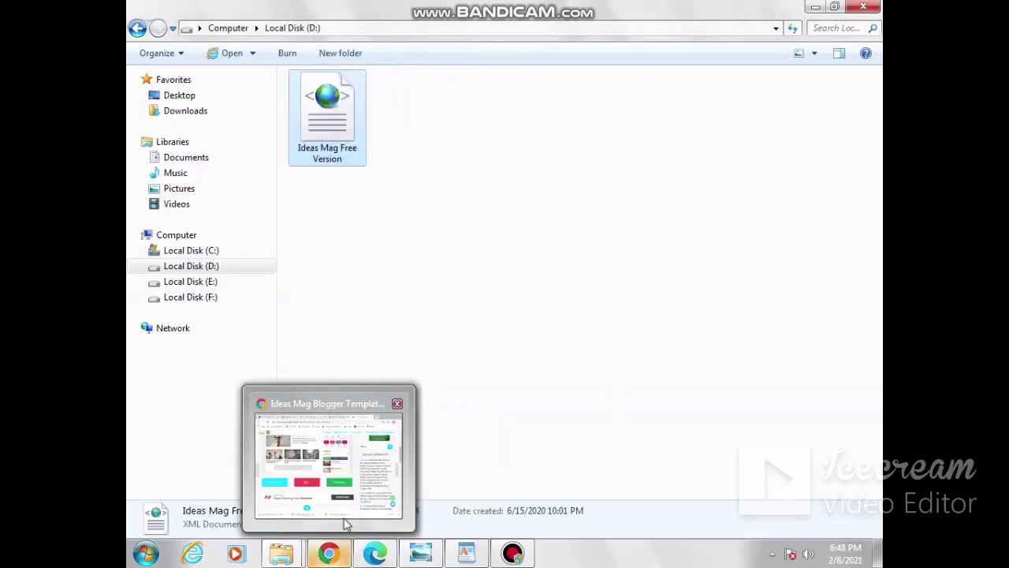
# Step: Switch to Chrome, close the Ideas Mag template page, and open the Theme page of the Gaply blog
pyautogui.click(346, 517)
pyautogui.click(729, 13)
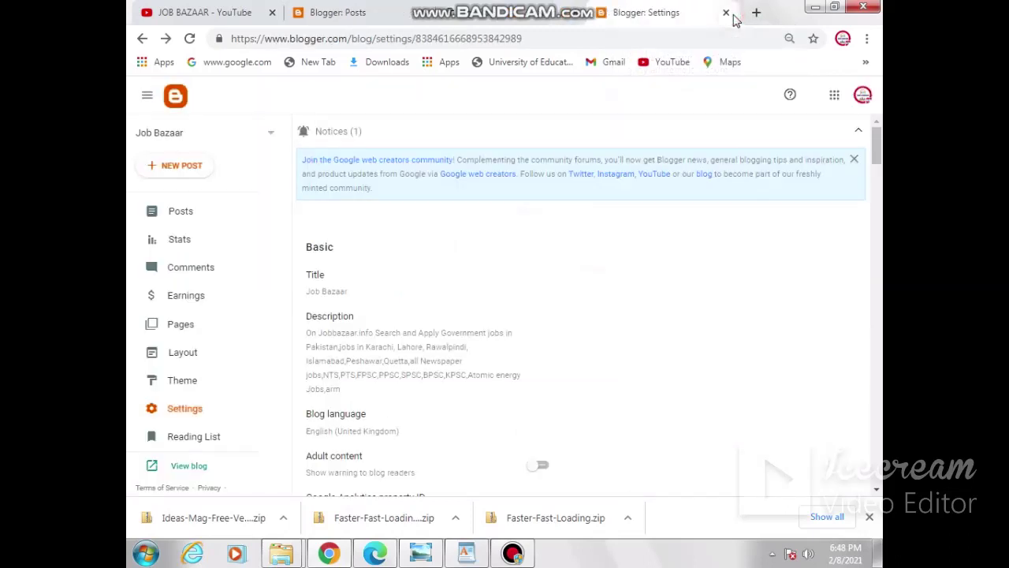
pyautogui.click(337, 10)
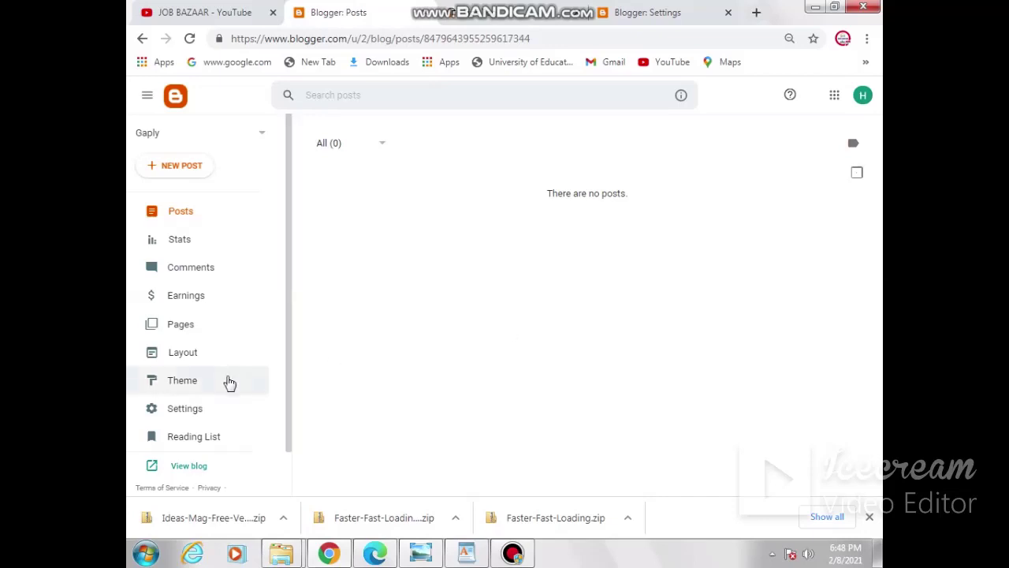
pyautogui.click(182, 382)
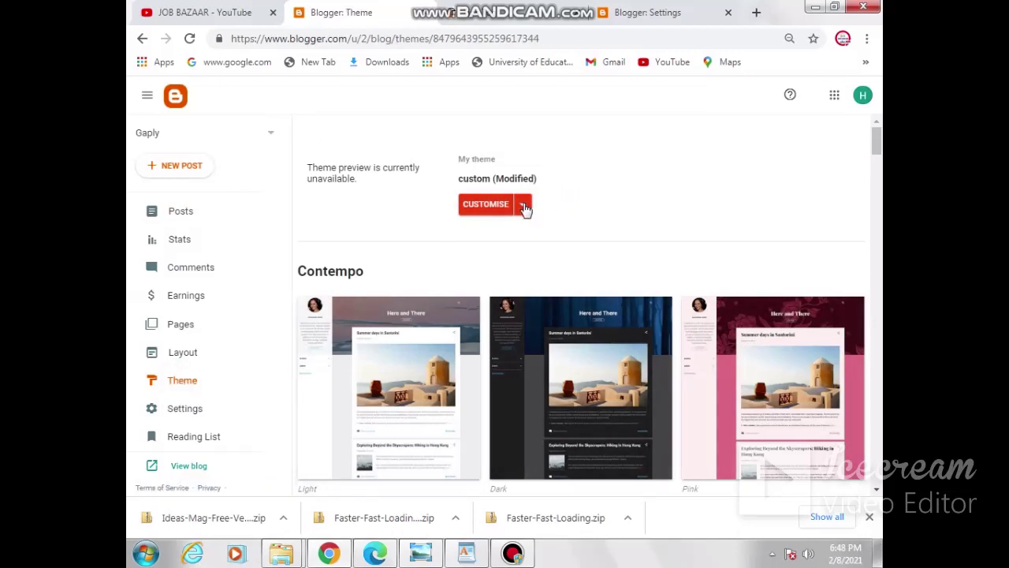
# Step: Restore the Gaply blog's theme from the Ideas Mag Free Version file on Local Disk (D:)
pyautogui.click(525, 205)
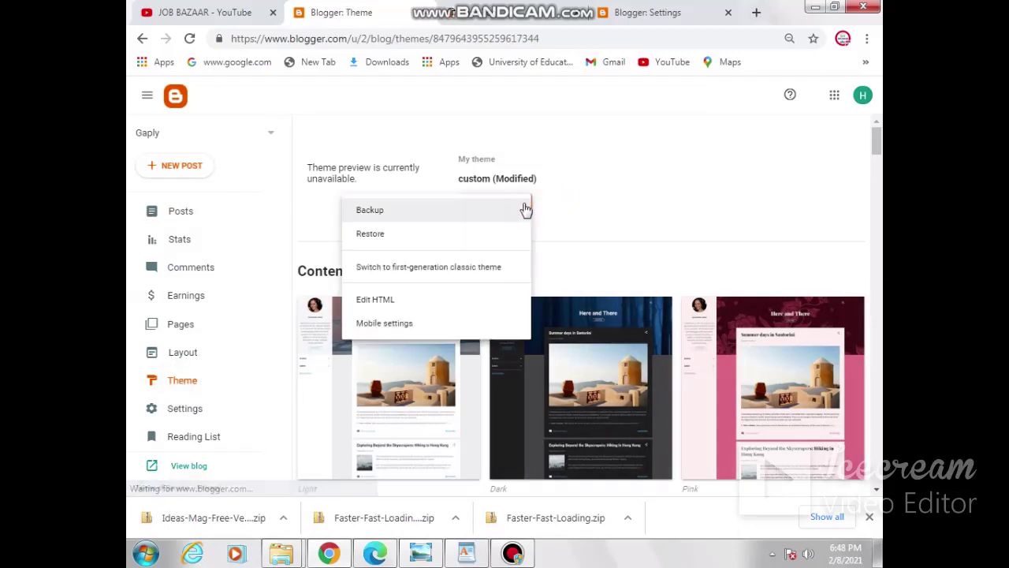
pyautogui.click(384, 235)
pyautogui.click(593, 322)
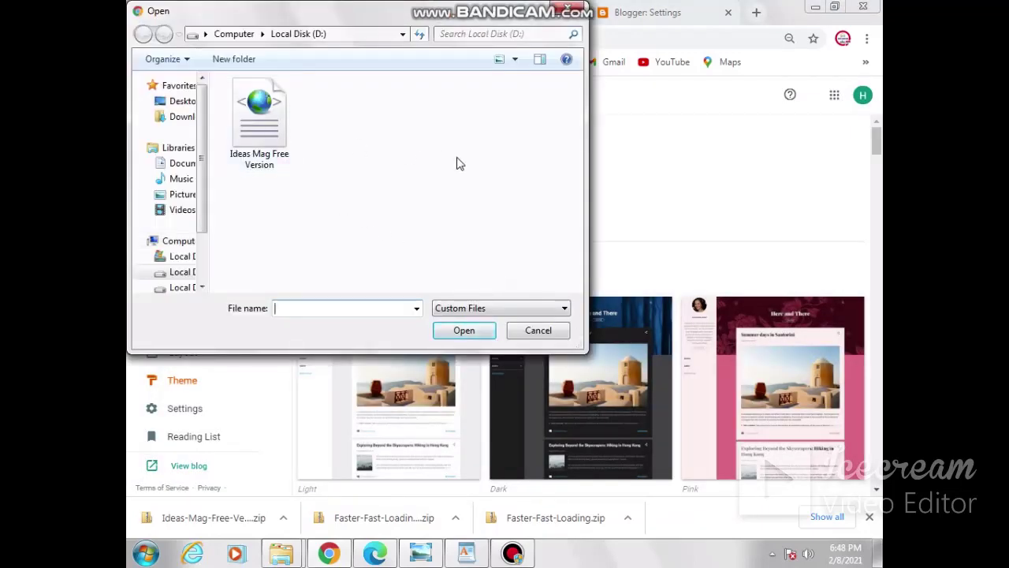
pyautogui.click(274, 144)
pyautogui.click(476, 331)
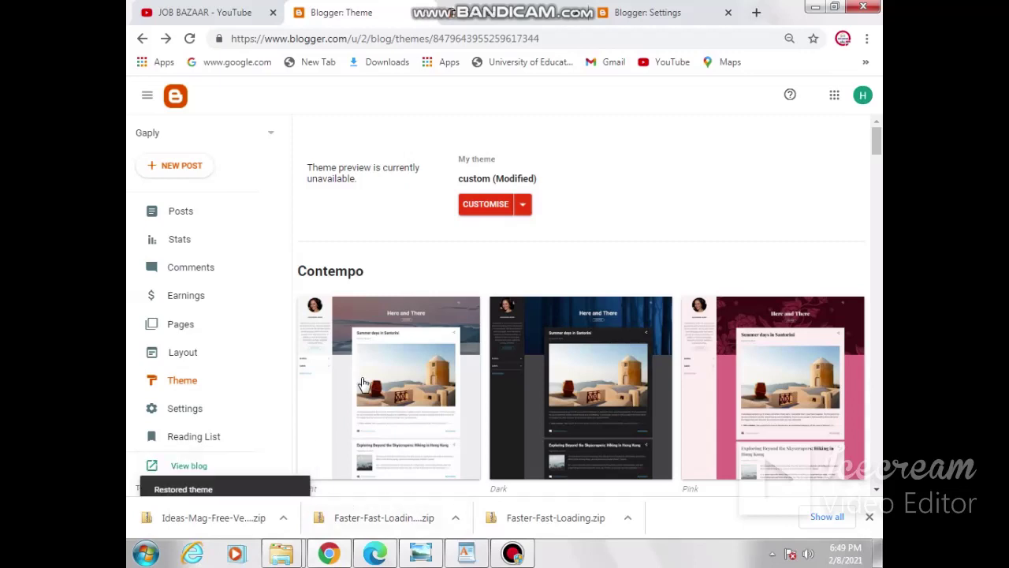
# Step: View the live Gaply blog and look over the whole homepage with the Ideas Mag theme
pyautogui.scroll(-3, 205, 469)
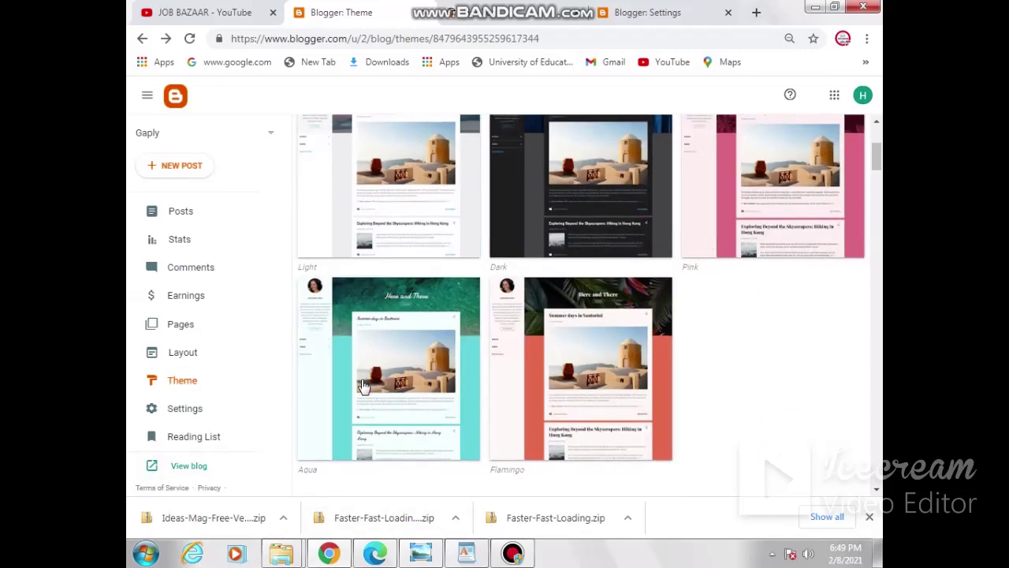
pyautogui.click(186, 466)
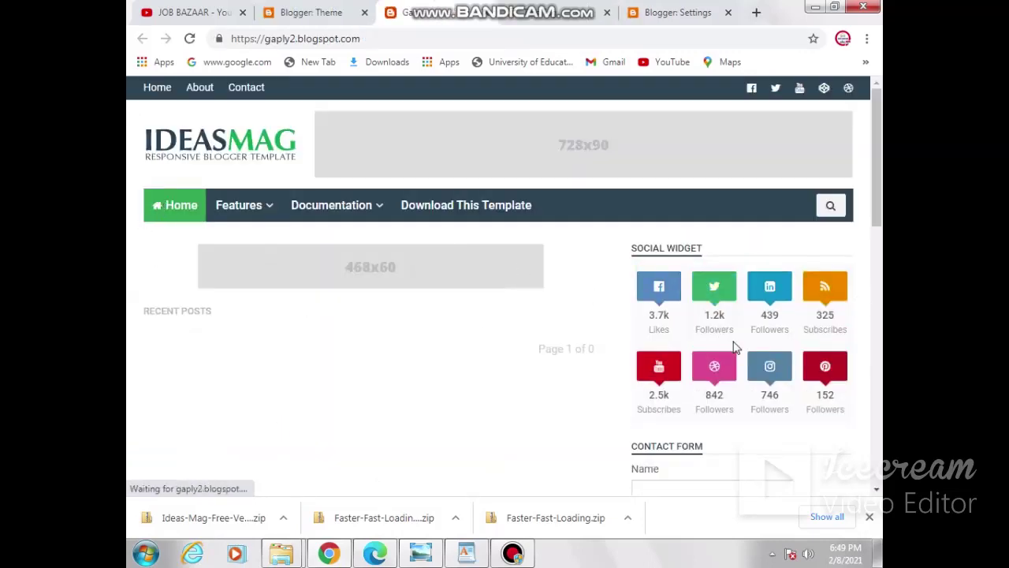
pyautogui.scroll(-5, 734, 351)
pyautogui.scroll(-3, 729, 355)
pyautogui.scroll(8, 728, 355)
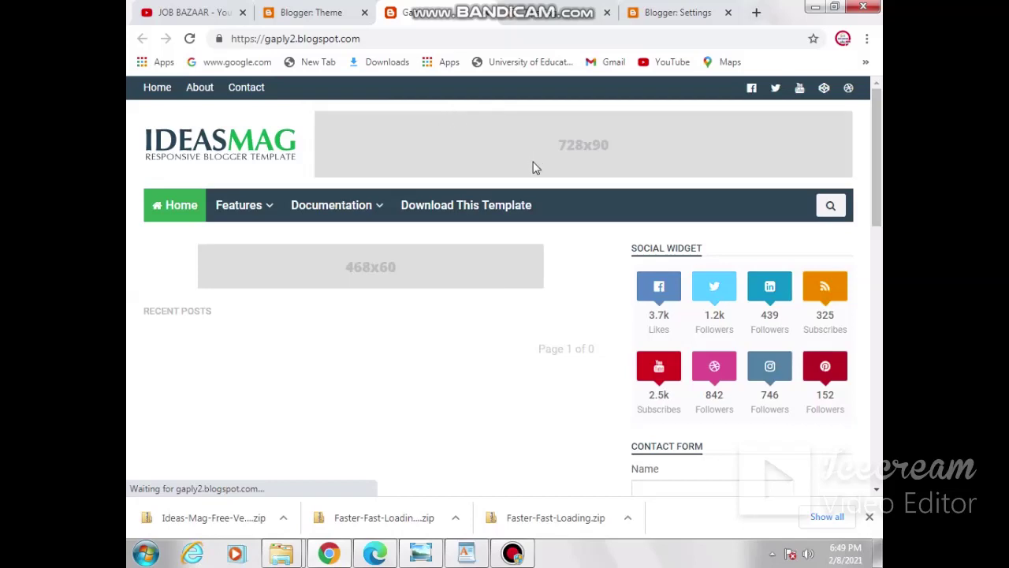
# Step: Return to the Blogger dashboard, open the Gaply blog's settings, and save the blog title as Gaply
pyautogui.click(331, 9)
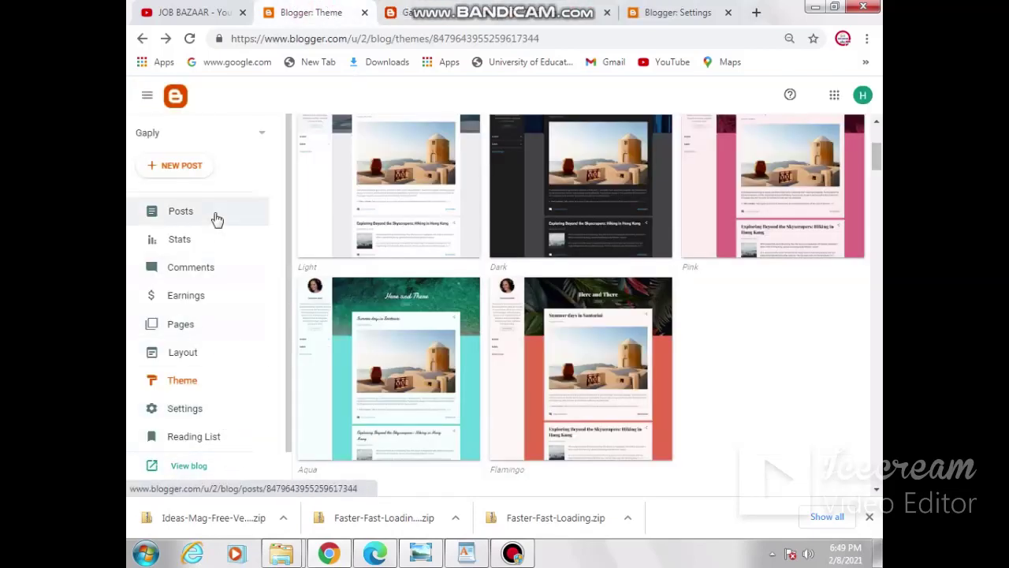
pyautogui.scroll(-1, 221, 316)
pyautogui.click(183, 359)
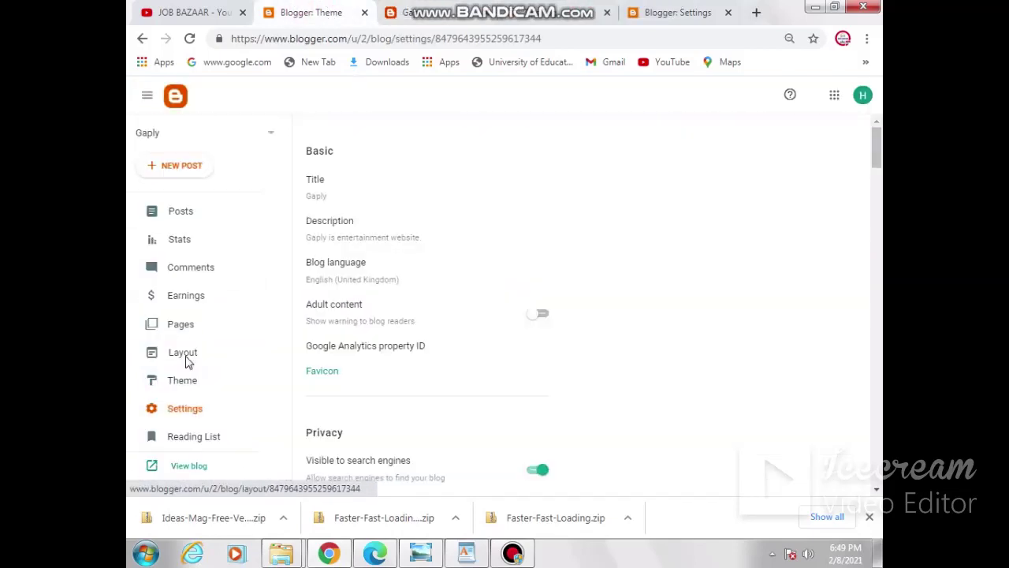
pyautogui.click(323, 179)
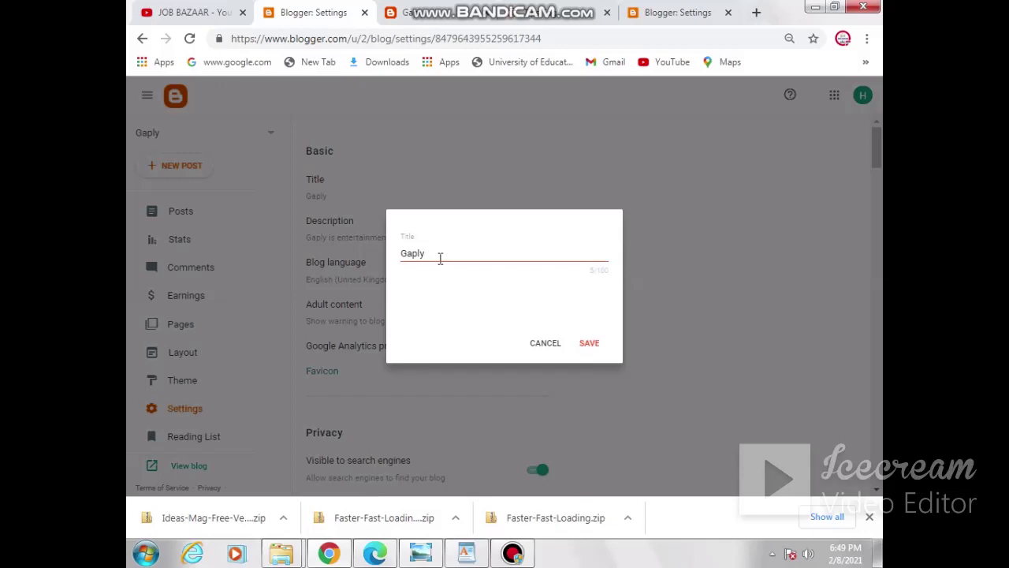
pyautogui.click(587, 352)
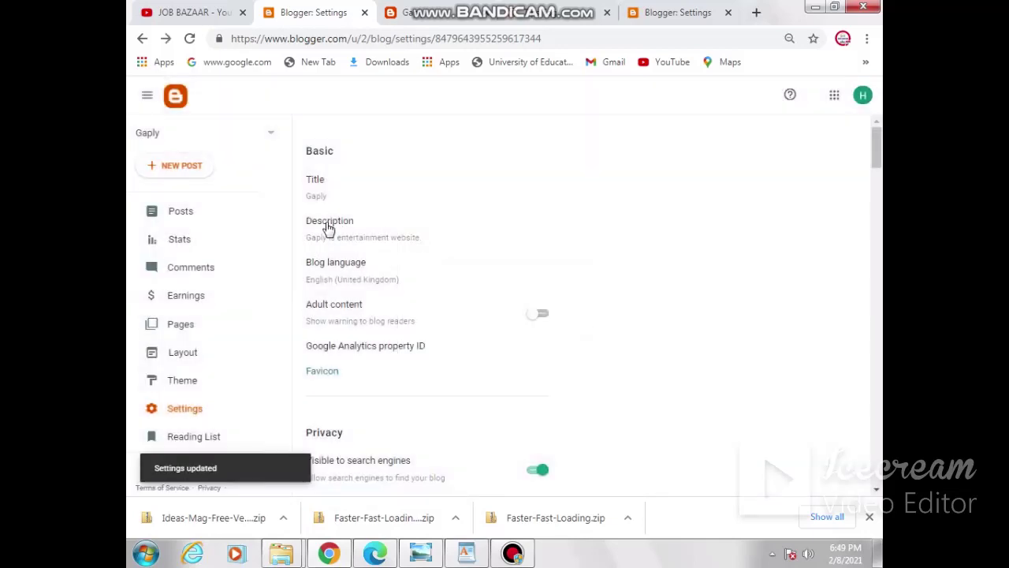
# Step: Replace the blog description with "On Gaply we will inform you about news & politics" and save it
pyautogui.click(328, 224)
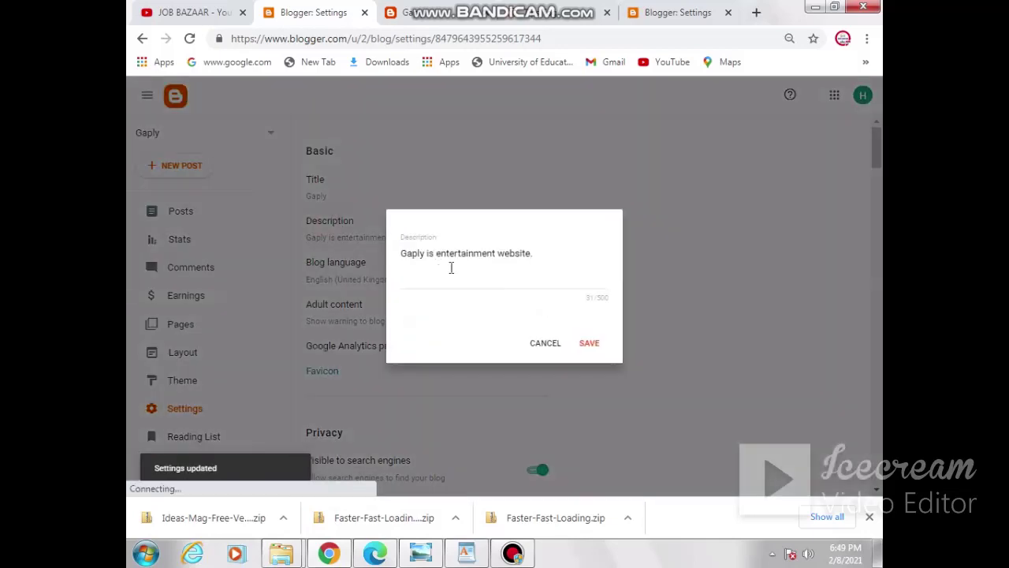
pyautogui.tripleClick(551, 251)
pyautogui.press('BackSpace')
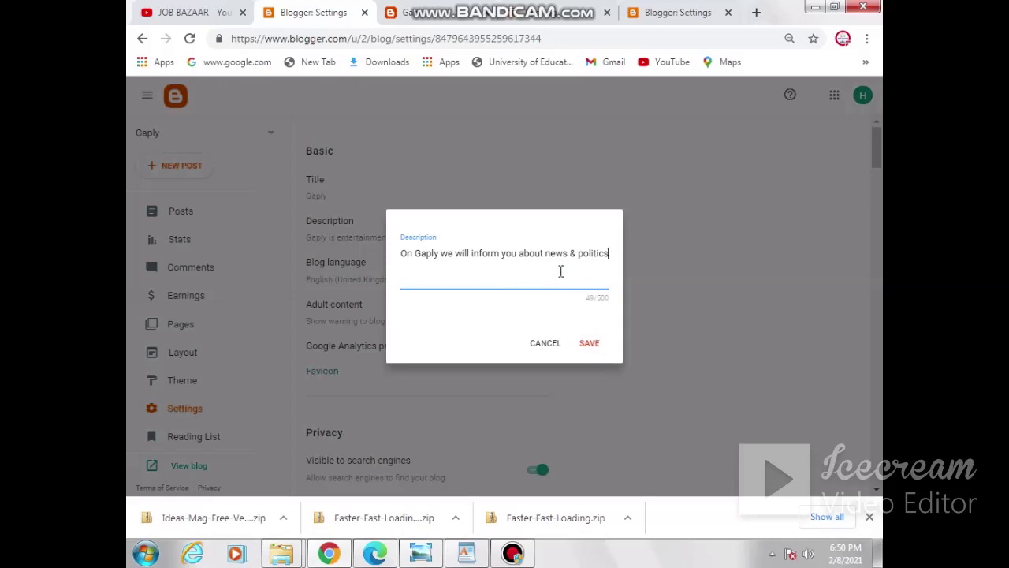
pyautogui.click(592, 345)
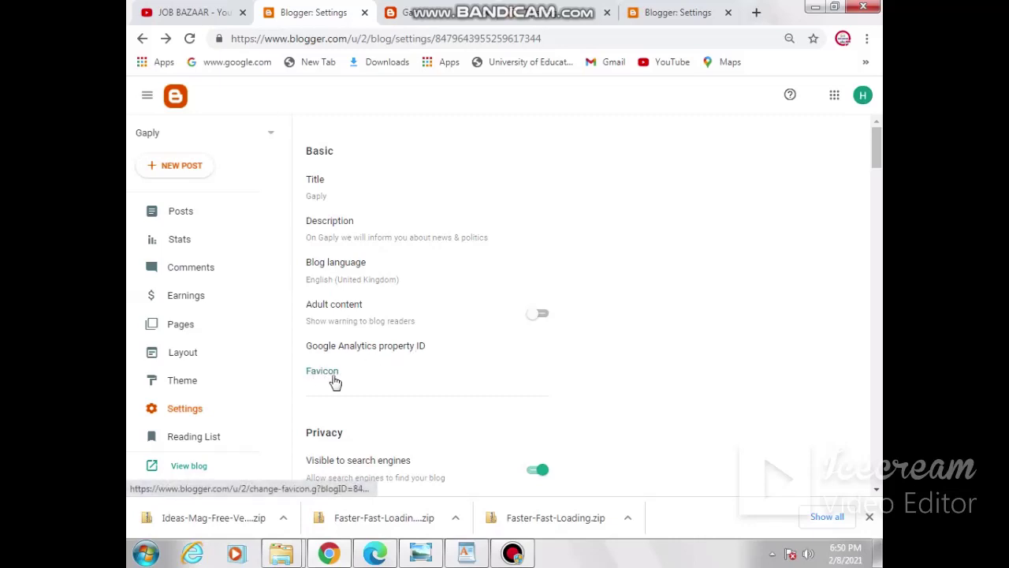
# Step: Check the live Gaply blog, and search Google Images in a new browser tab for "g favicon"
pyautogui.click(414, 18)
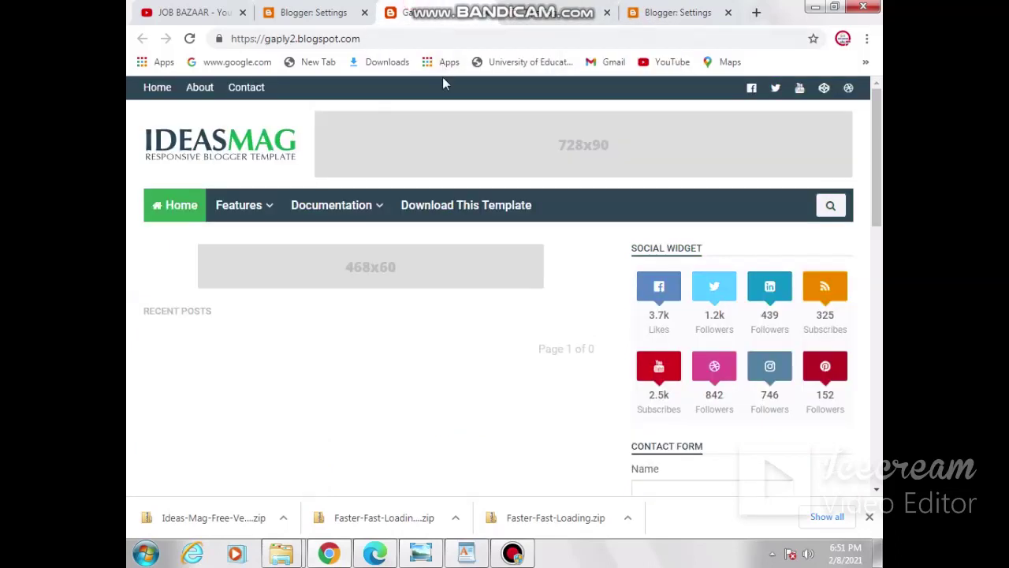
pyautogui.click(338, 14)
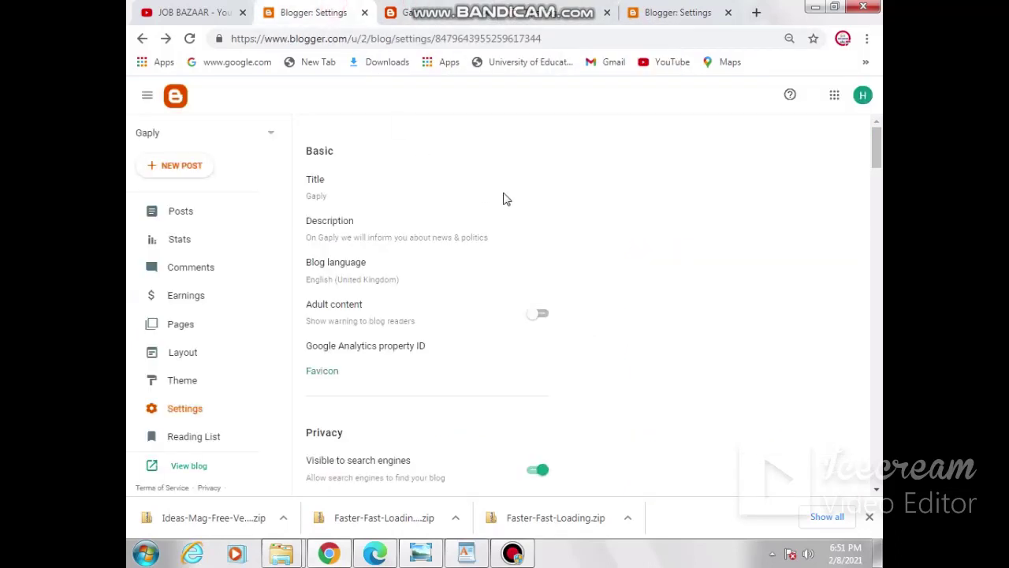
pyautogui.click(756, 13)
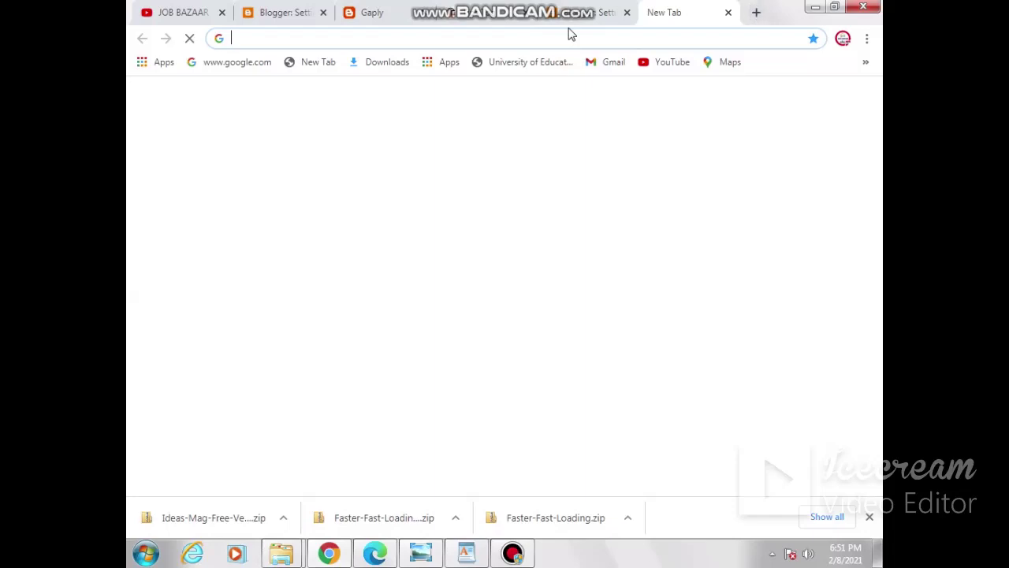
pyautogui.click(566, 37)
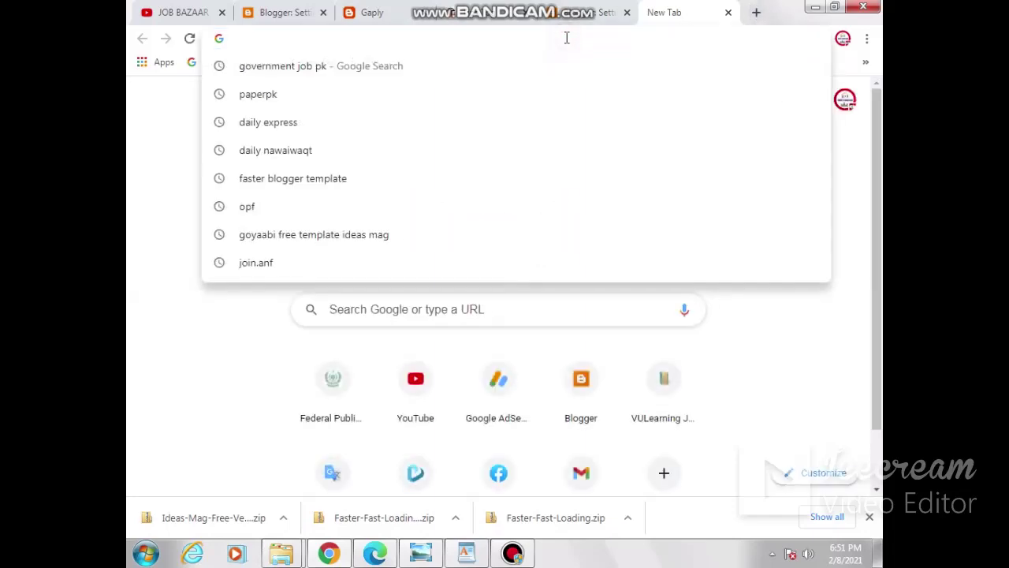
pyautogui.write('g ga')
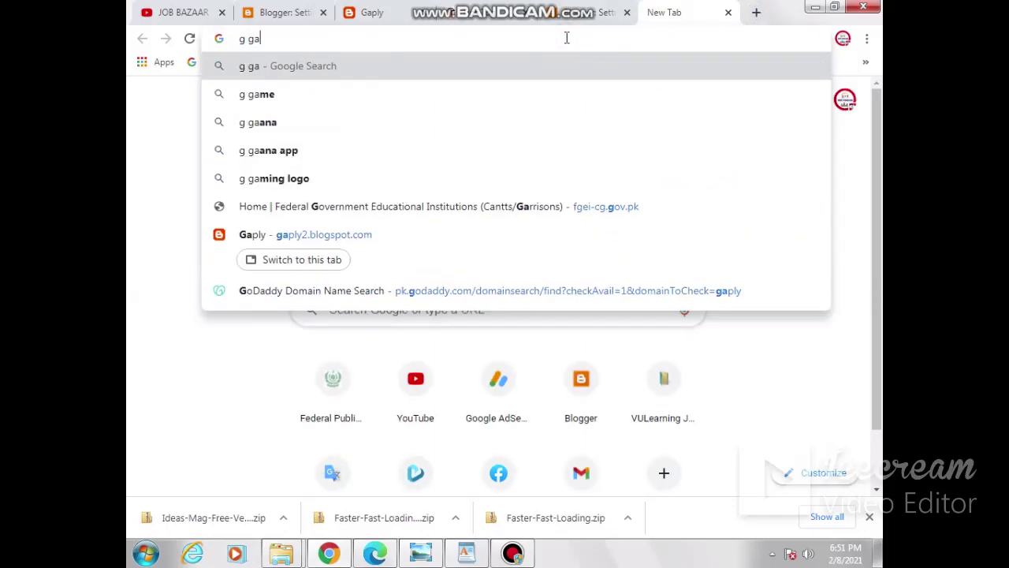
pyautogui.press('BackSpace')
pyautogui.press('BackSpace')
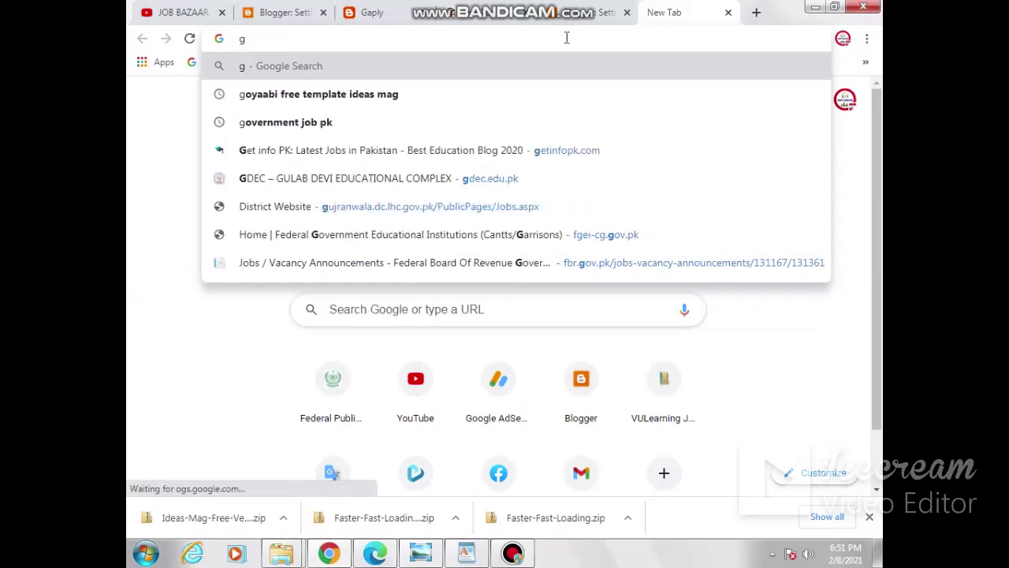
pyautogui.write('favico')
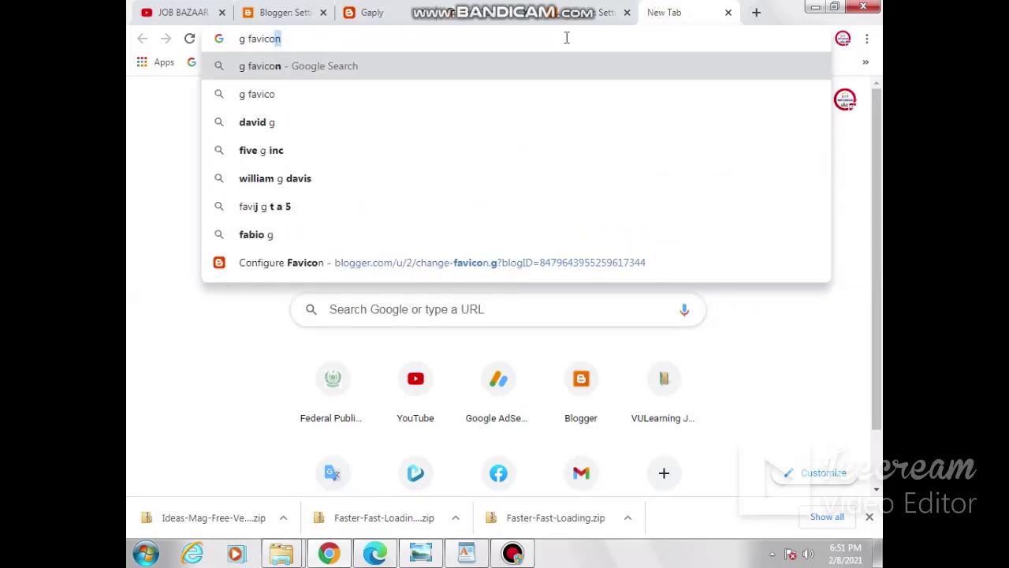
pyautogui.press('Return')
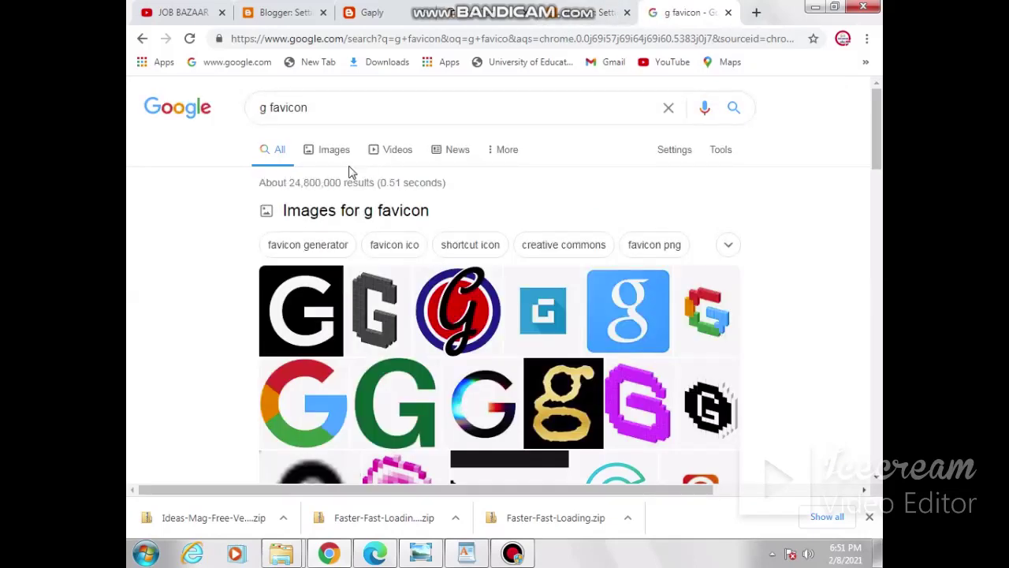
pyautogui.click(331, 154)
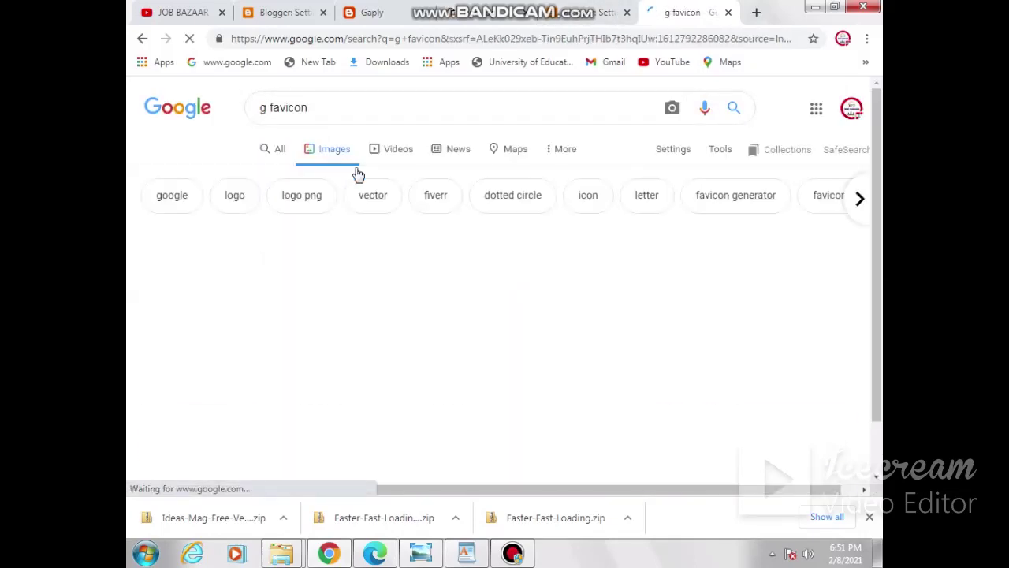
# Step: Save the Häri's Garage image of a black script G on red and blue circles as a PNG named 1 on Local Disk (D:)
pyautogui.scroll(-2, 693, 313)
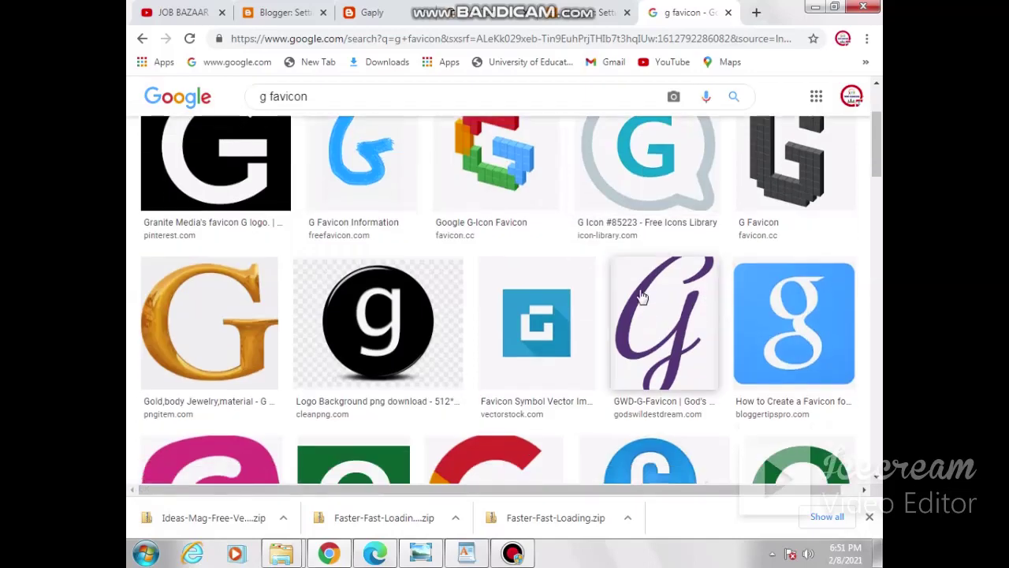
pyautogui.scroll(-2, 641, 295)
pyautogui.scroll(-3, 641, 295)
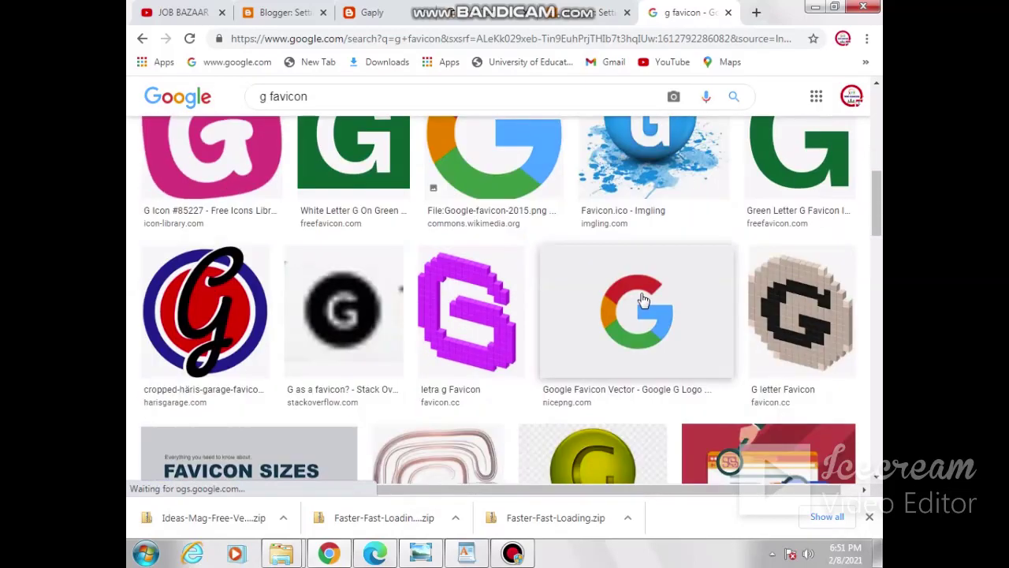
pyautogui.click(215, 319)
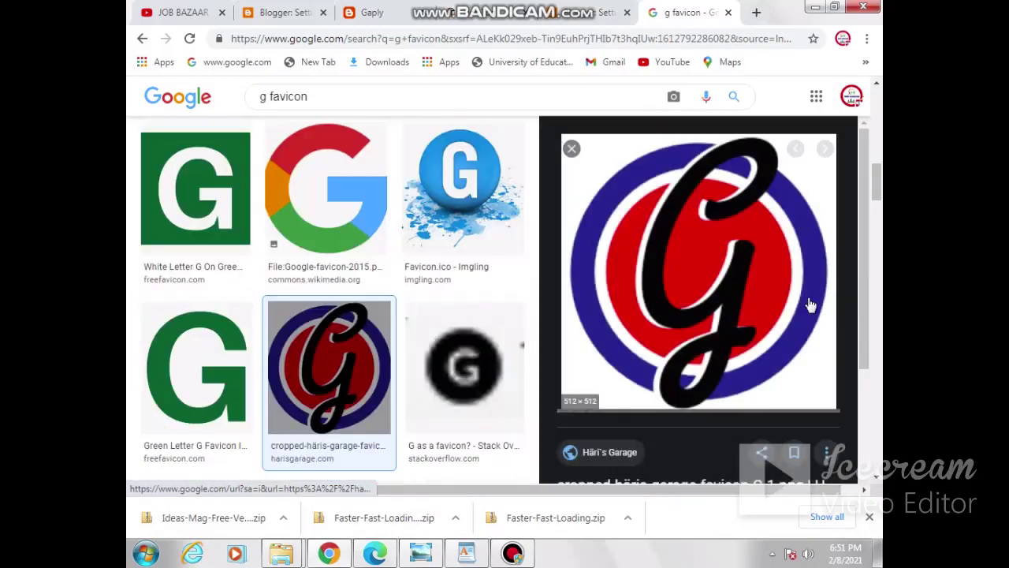
pyautogui.rightClick(704, 302)
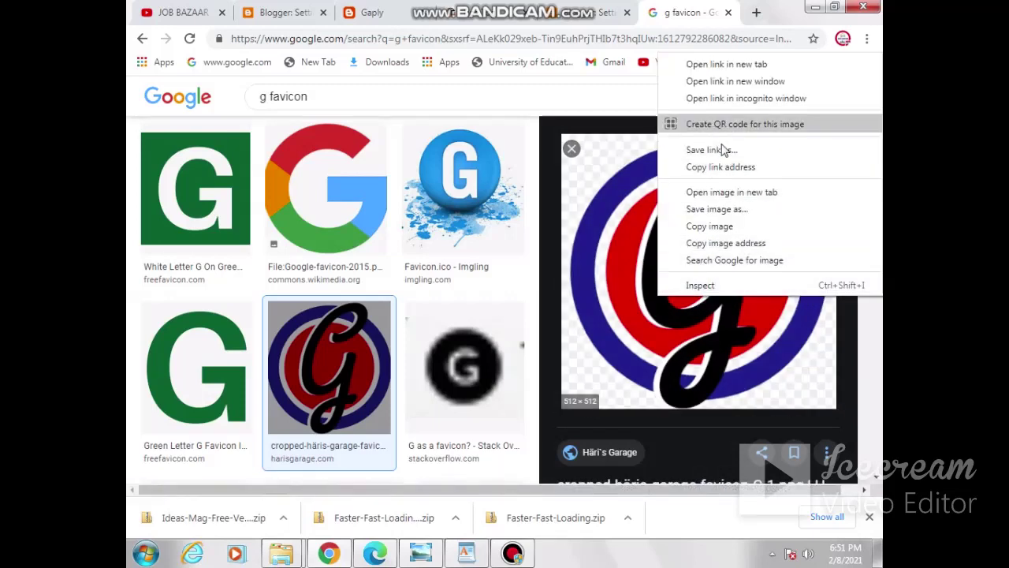
pyautogui.click(724, 213)
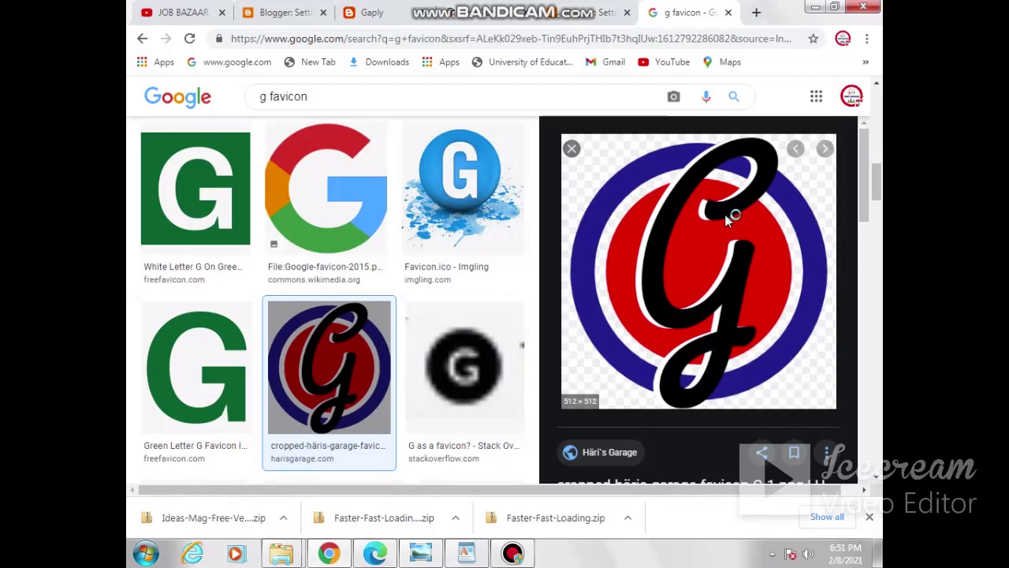
pyautogui.press('BackSpace')
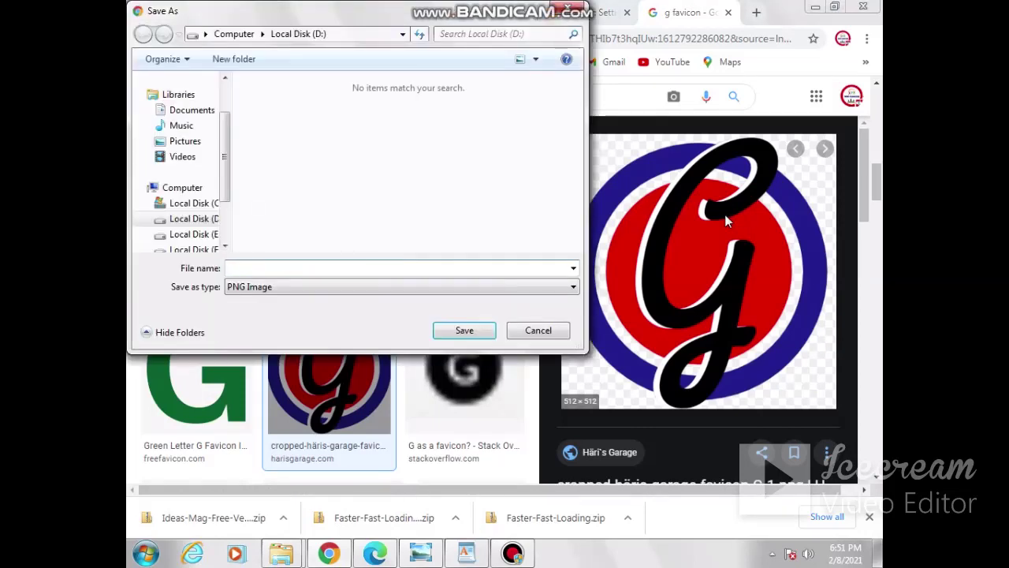
pyautogui.write('1')
pyautogui.press('Return')
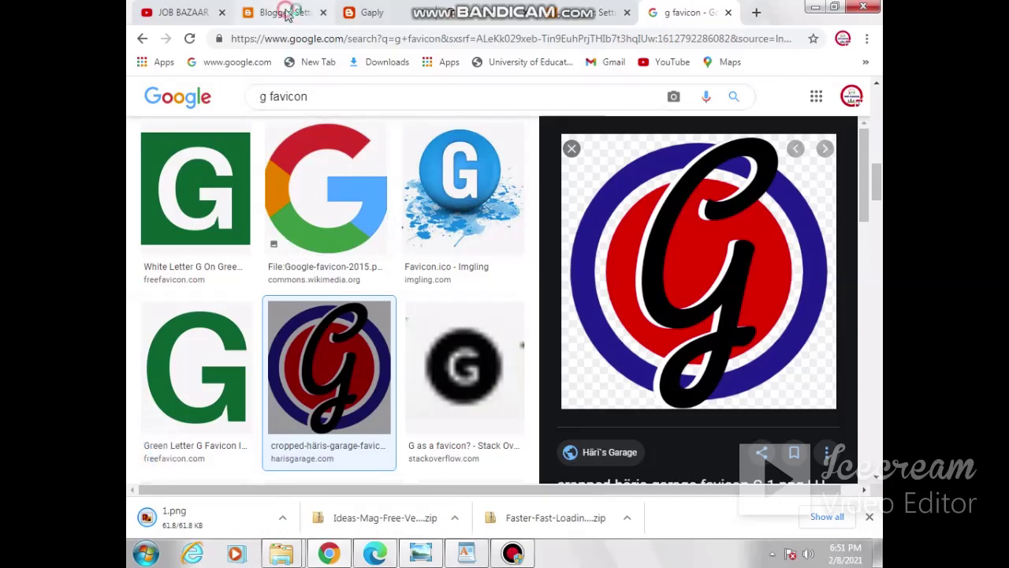
# Step: Open the favicon configuration from the Gaply blog settings, upload 1.png from Local Disk (D:) as custom favicon, and save it
pyautogui.click(286, 12)
pyautogui.click(330, 369)
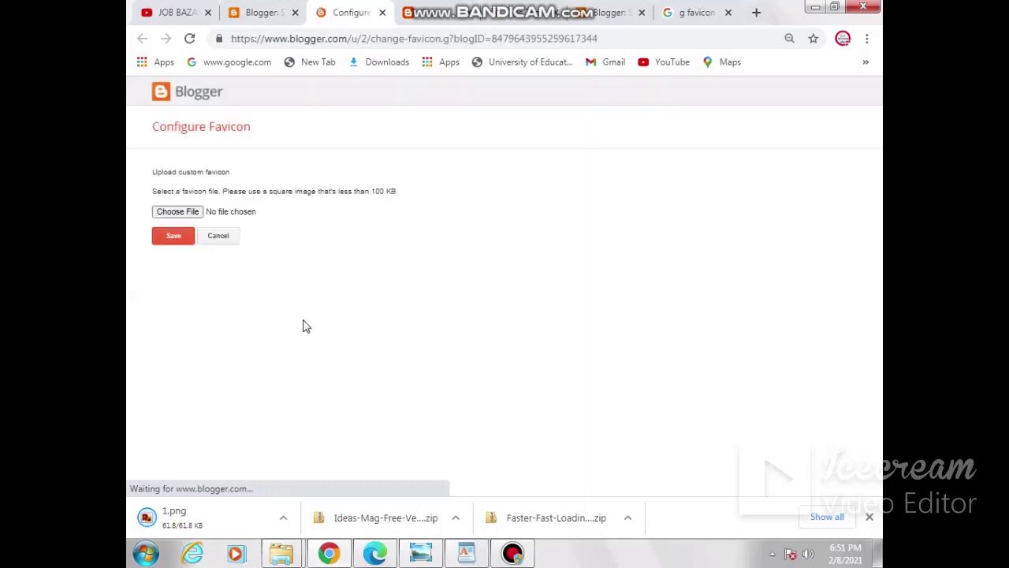
pyautogui.click(178, 215)
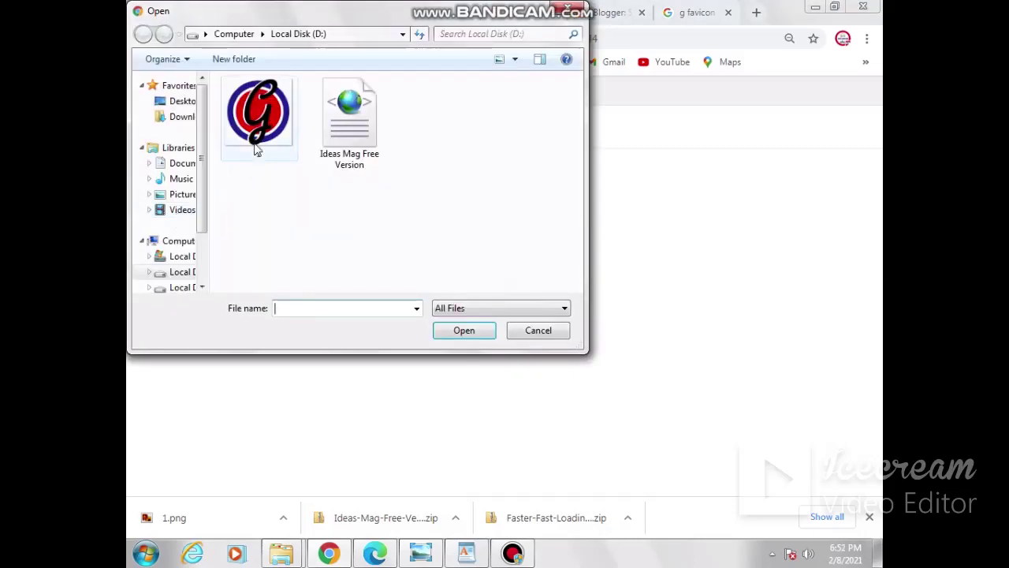
pyautogui.click(275, 117)
pyautogui.click(462, 331)
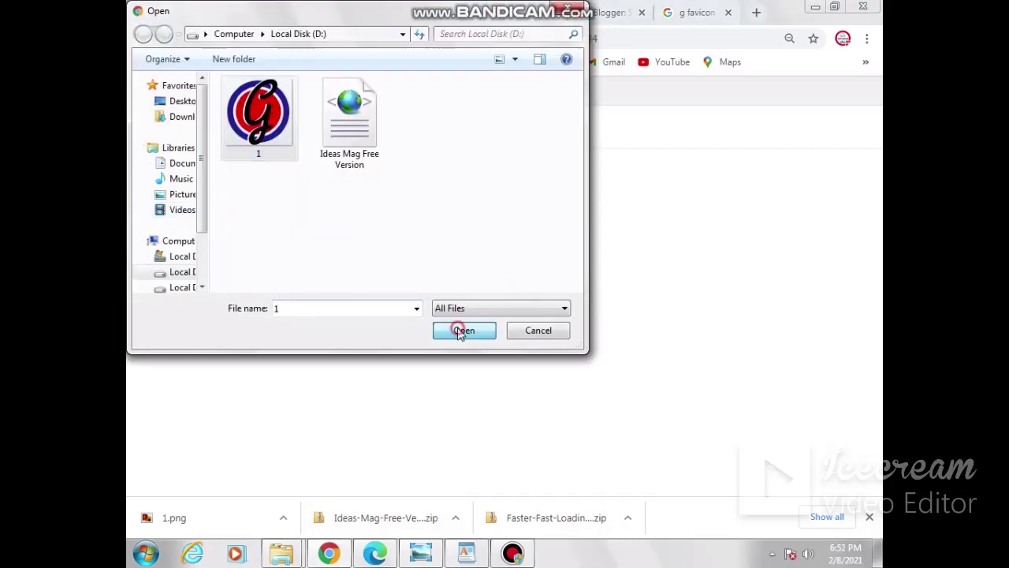
pyautogui.click(173, 263)
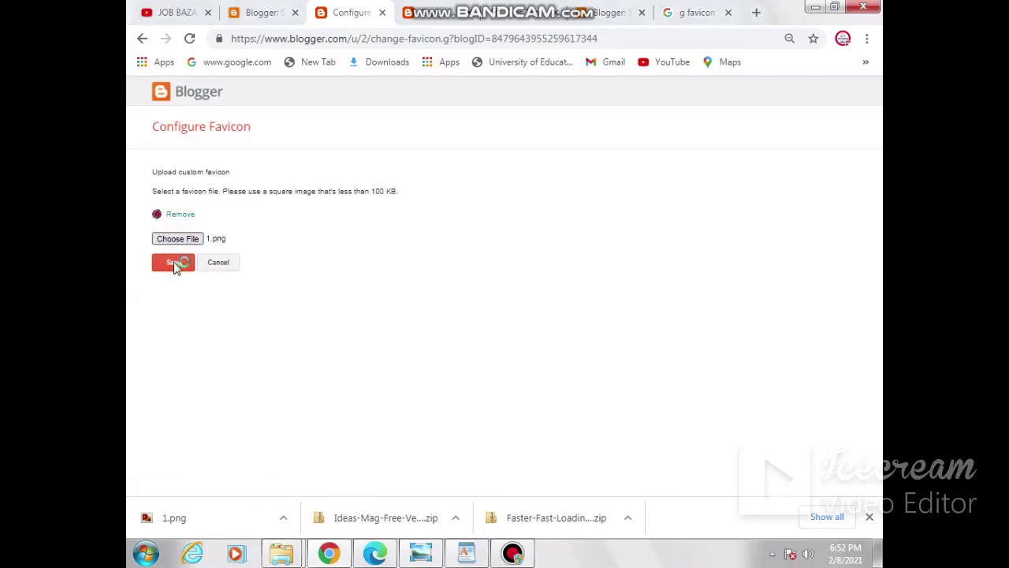
# Step: Clear the chosen favicon file, select 1.png from Local Disk (D:) again, and save the favicon again
pyautogui.click(177, 239)
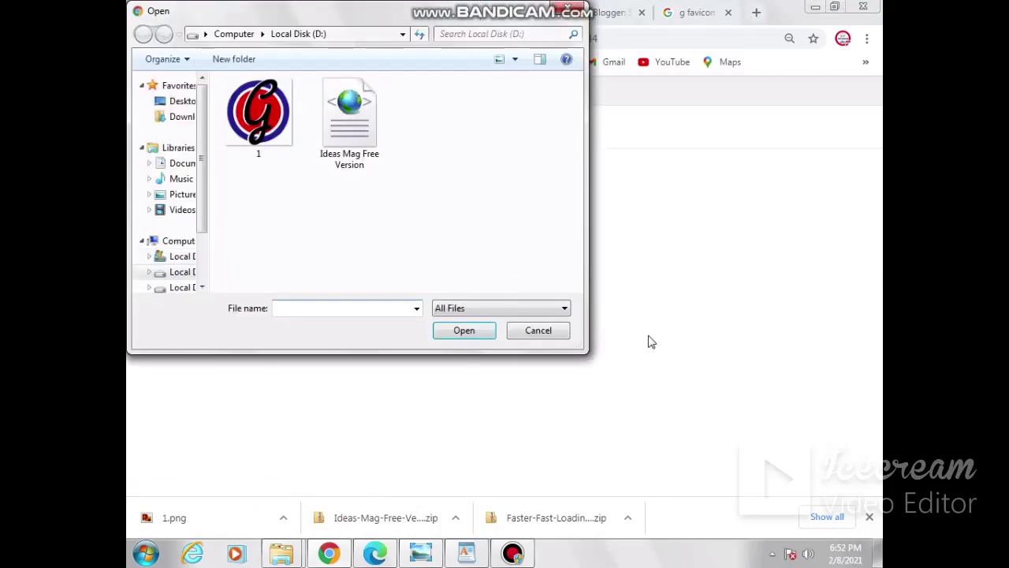
pyautogui.click(532, 328)
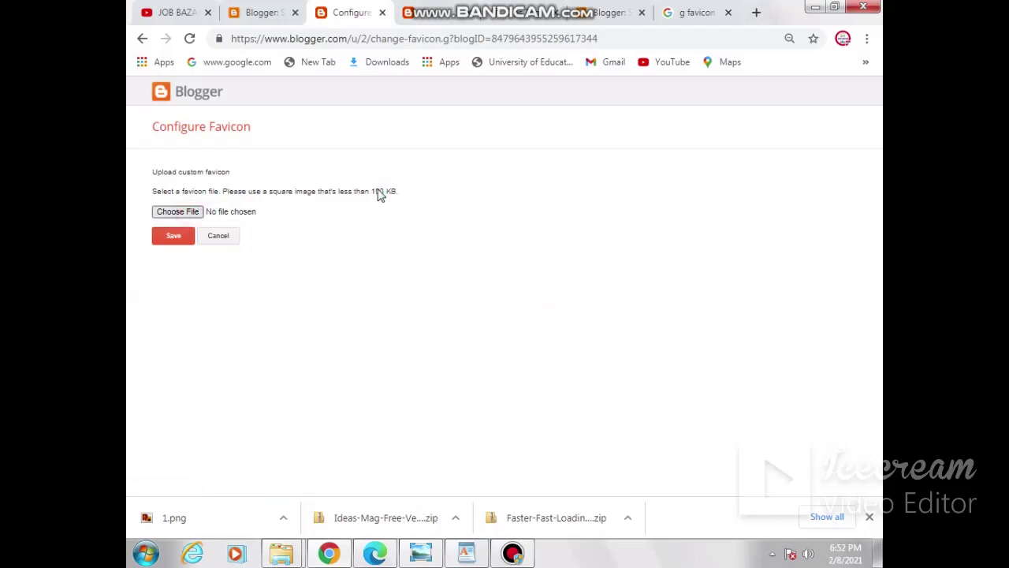
pyautogui.doubleClick(258, 110)
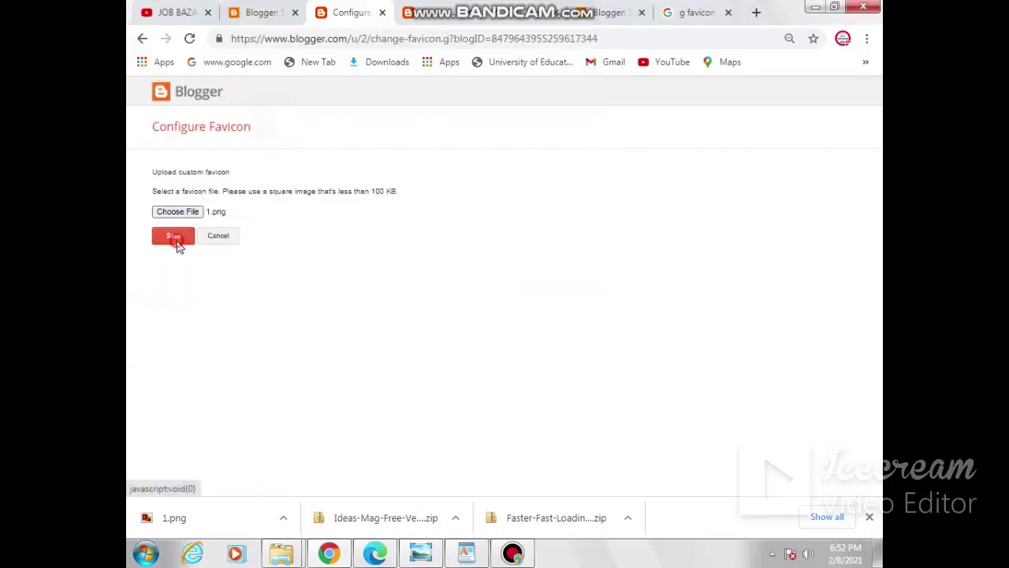
pyautogui.click(176, 244)
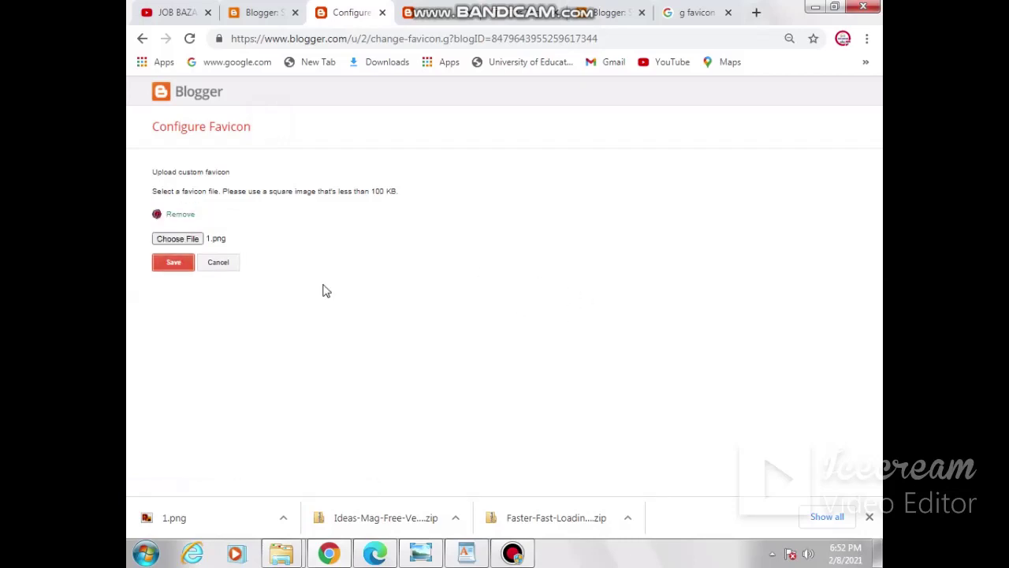
pyautogui.click(182, 265)
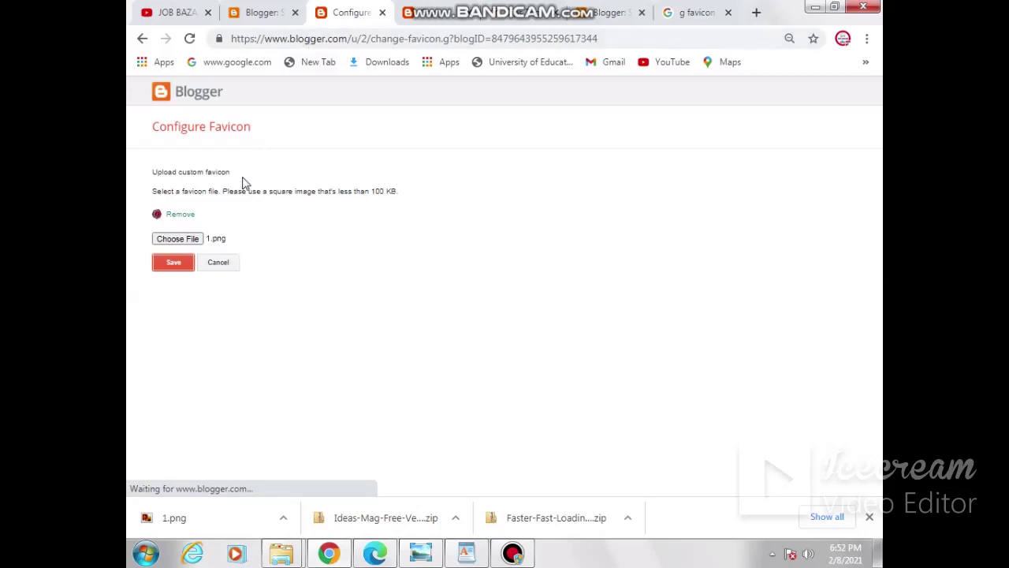
pyautogui.click(167, 263)
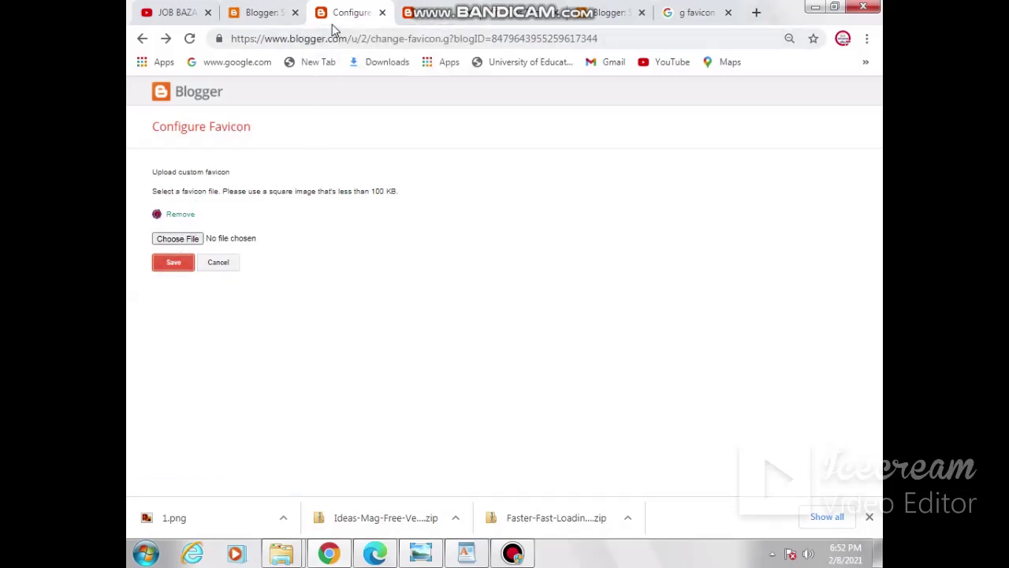
# Step: Review the Gaply blog settings from Basic through Permissions, and open the maximum posts shown on main page setting
pyautogui.click(280, 15)
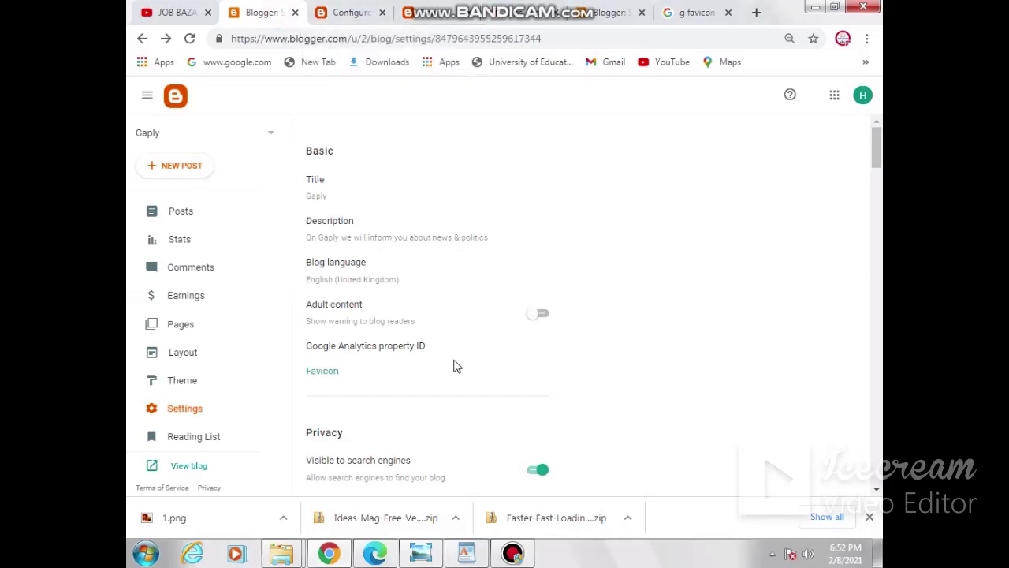
pyautogui.scroll(-1, 455, 365)
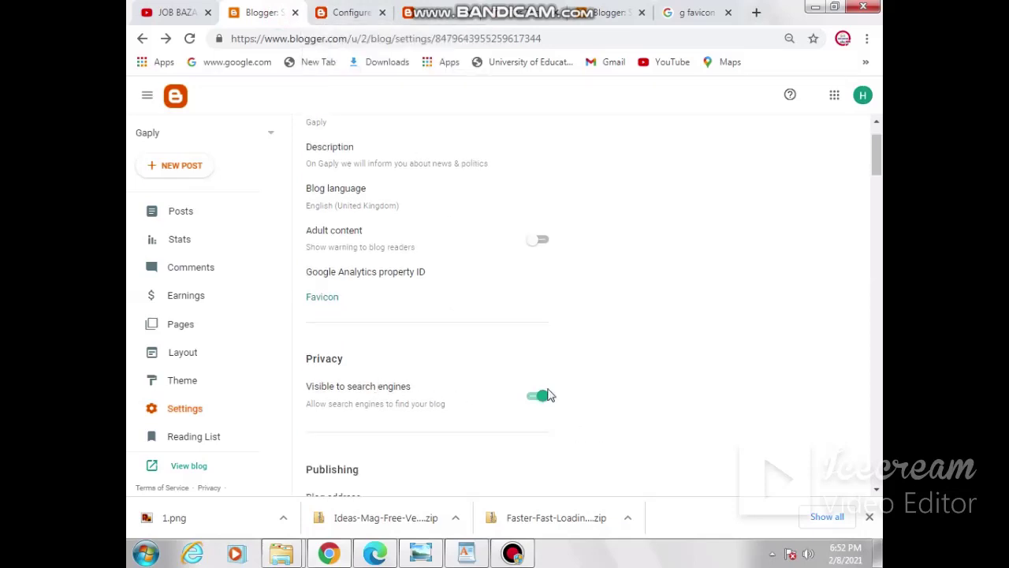
pyautogui.scroll(-2, 639, 396)
pyautogui.scroll(-3, 485, 344)
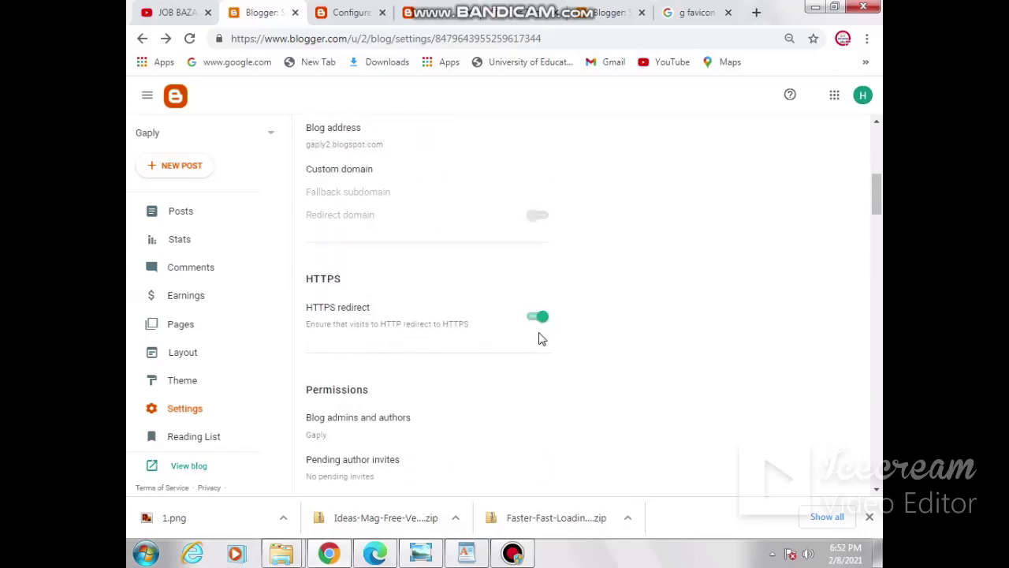
pyautogui.scroll(-2, 489, 339)
pyautogui.scroll(-3, 399, 345)
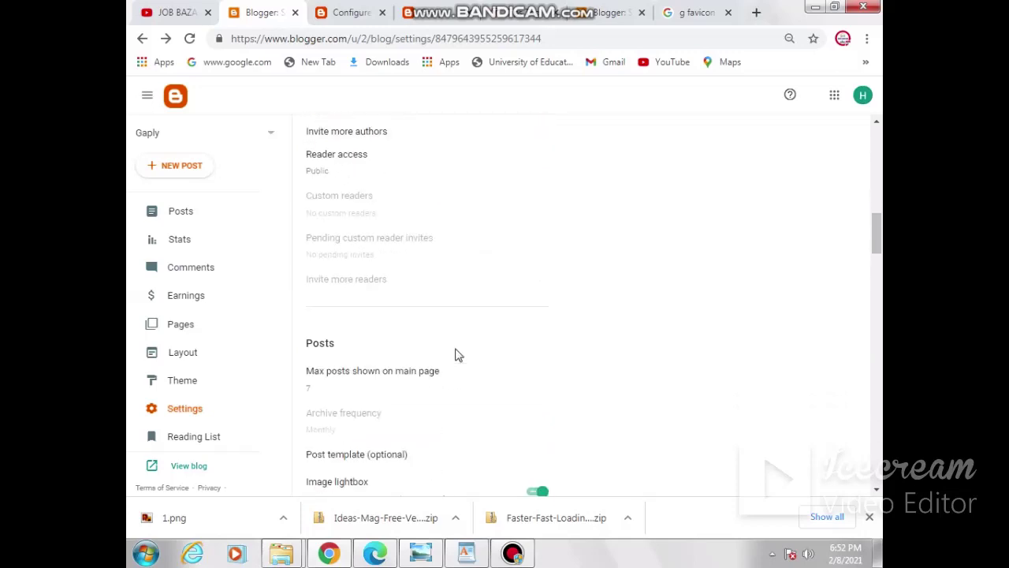
pyautogui.scroll(-1, 399, 349)
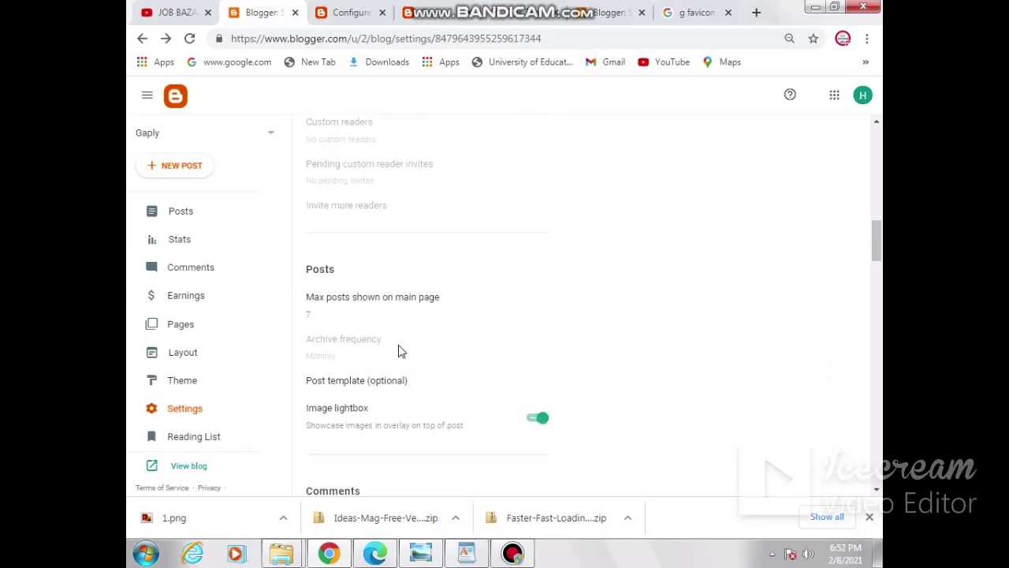
pyautogui.click(368, 304)
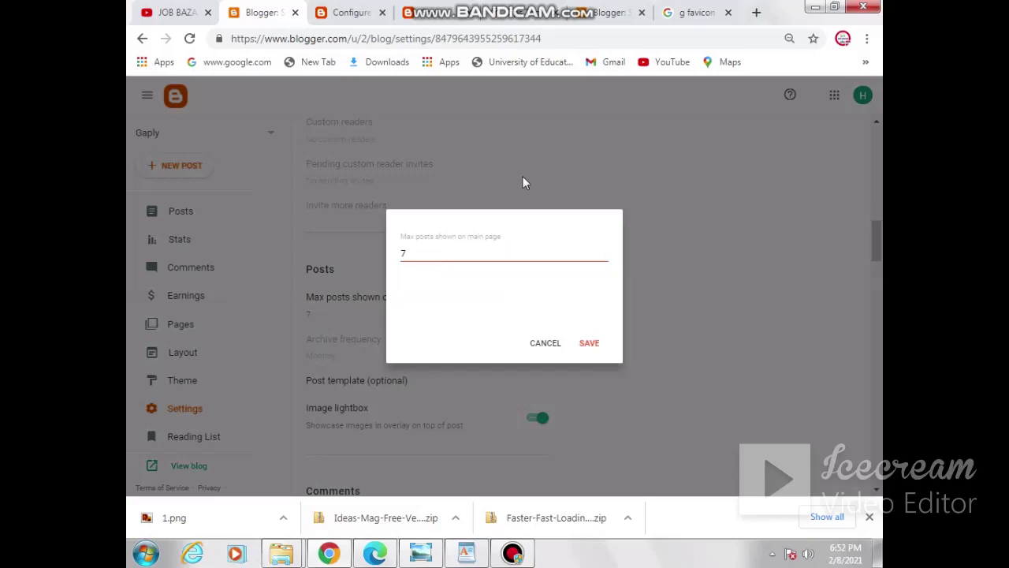
# Step: Examine how many posts the Tips Tog blog lists on its home page, and close Gaply's maximum posts setting without saving
pyautogui.click(544, 11)
pyautogui.scroll(-5, 394, 354)
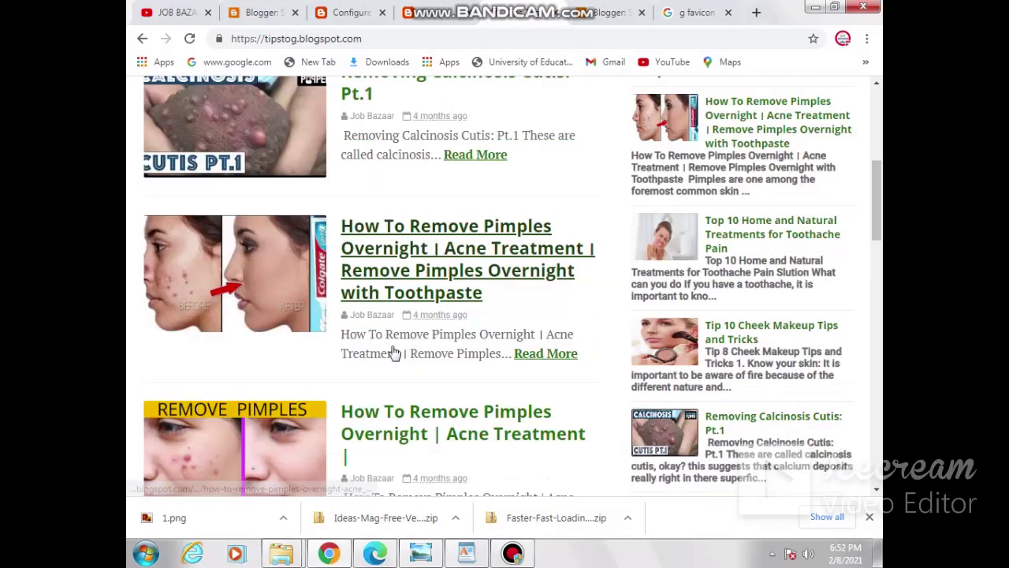
pyautogui.scroll(-6, 395, 354)
pyautogui.scroll(11, 403, 349)
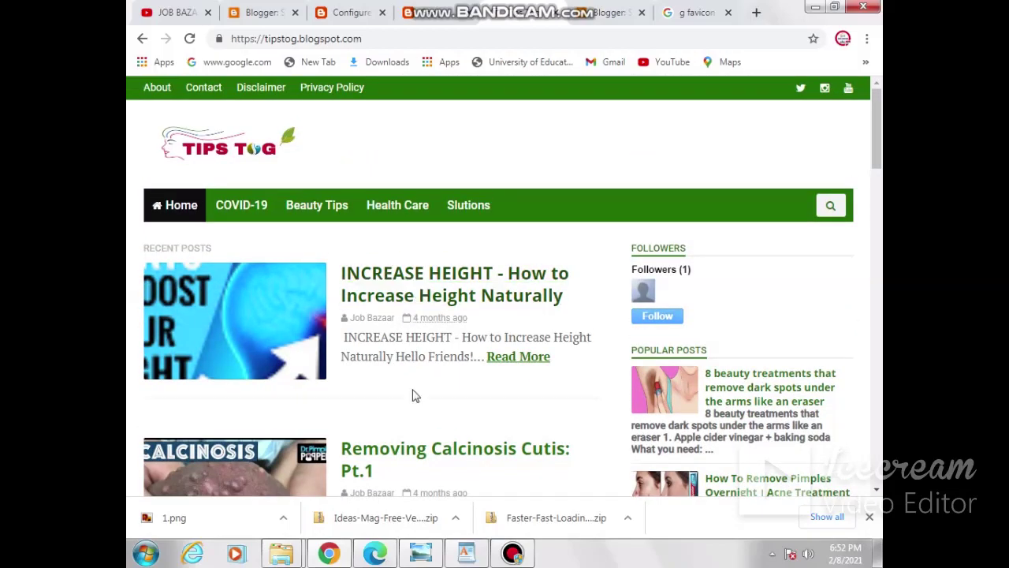
pyautogui.scroll(-12, 412, 394)
pyautogui.scroll(2, 397, 324)
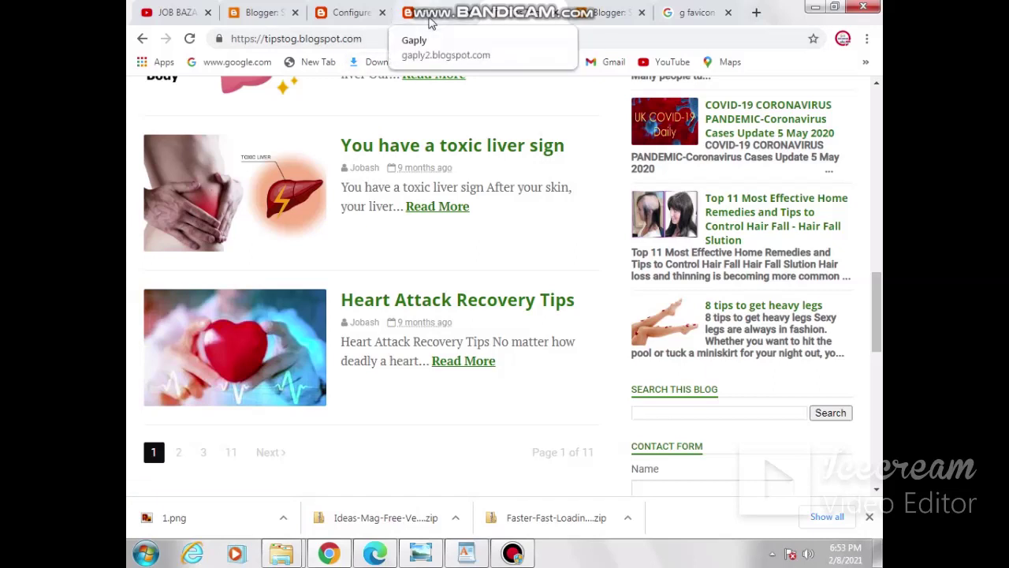
pyautogui.click(368, 12)
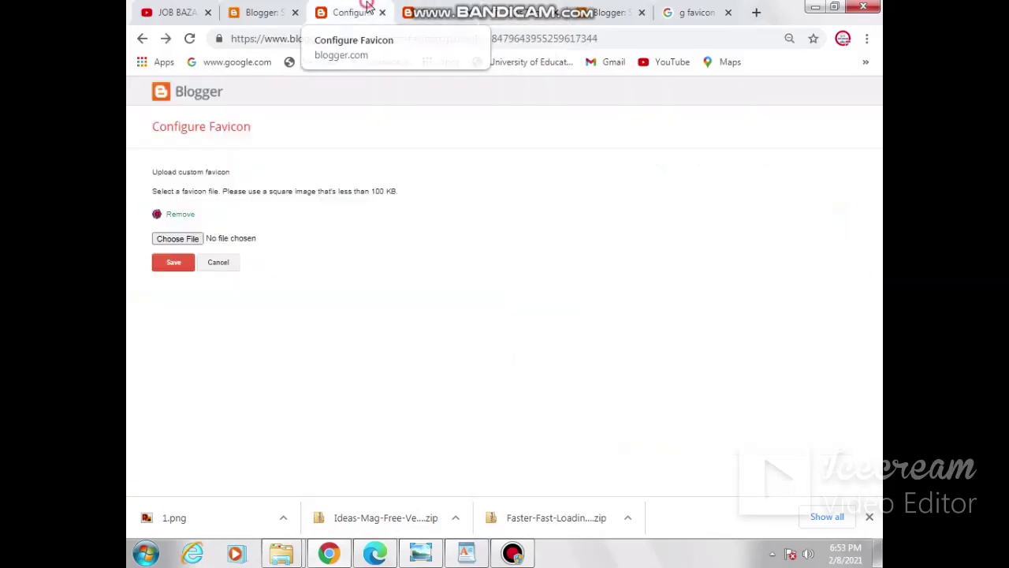
pyautogui.click(277, 11)
pyautogui.click(538, 347)
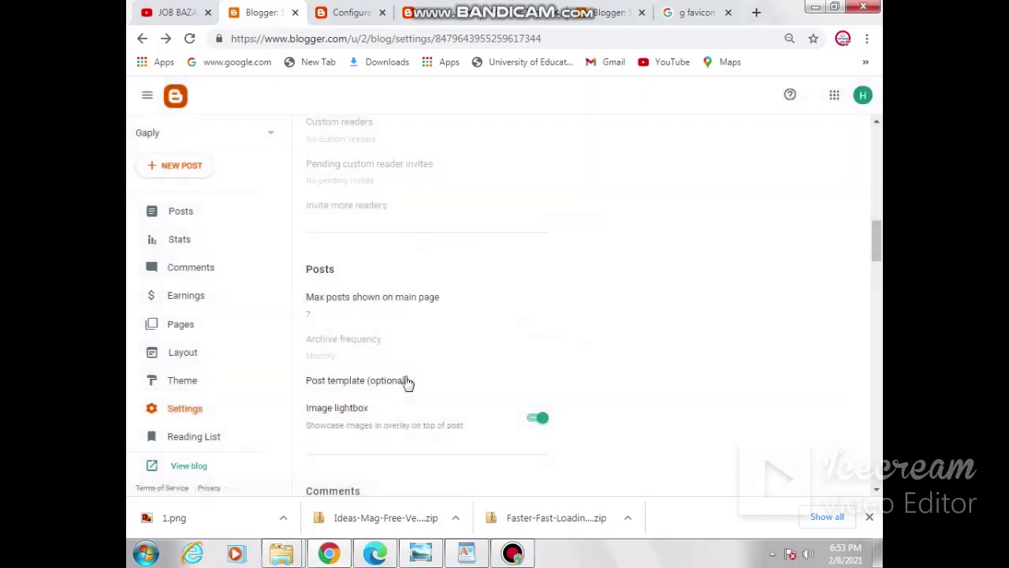
# Step: Enable the search description under Gaply's Meta tags, and clear the existing search description text
pyautogui.scroll(-5, 407, 381)
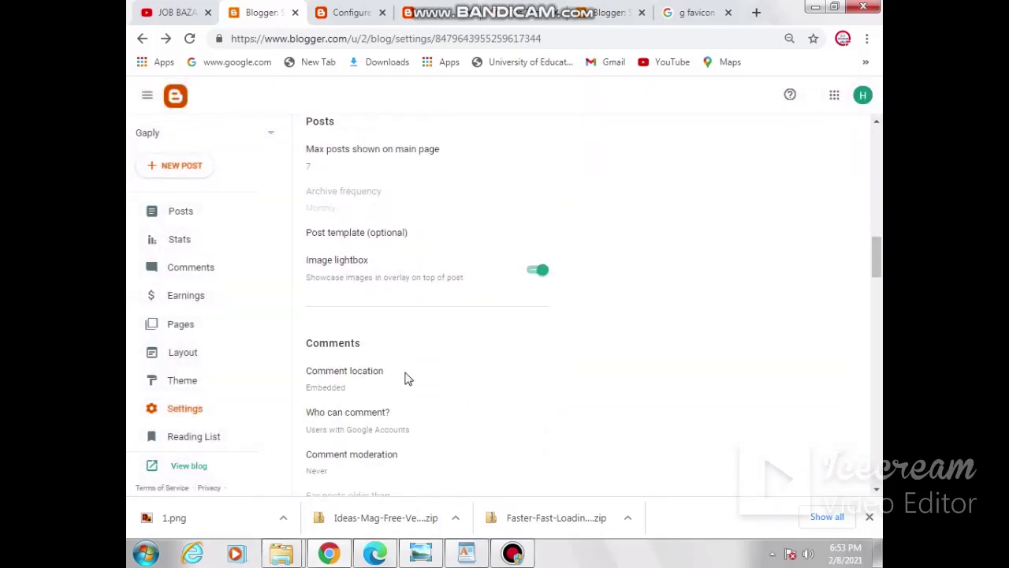
pyautogui.scroll(-3, 409, 375)
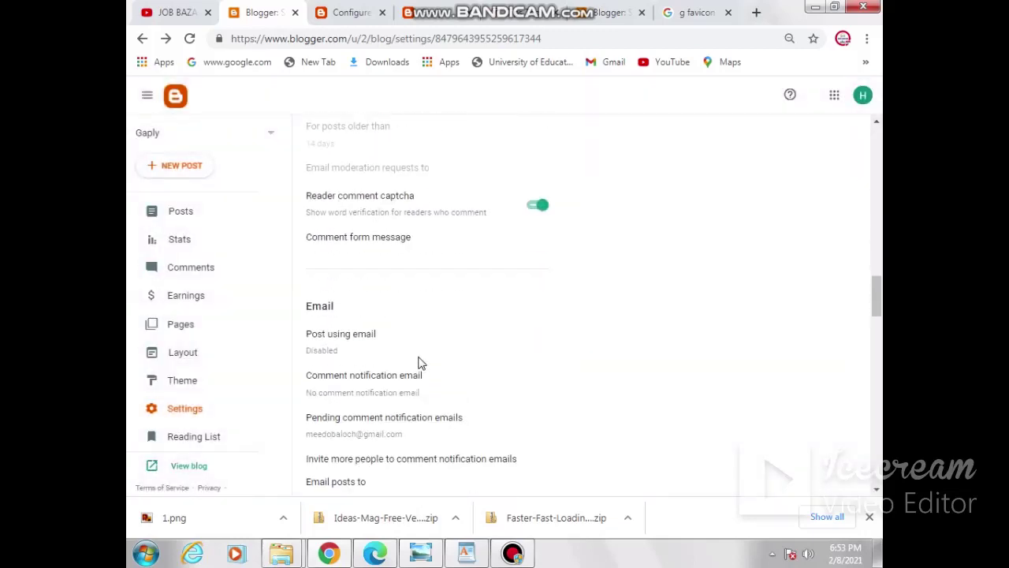
pyautogui.scroll(-6, 422, 362)
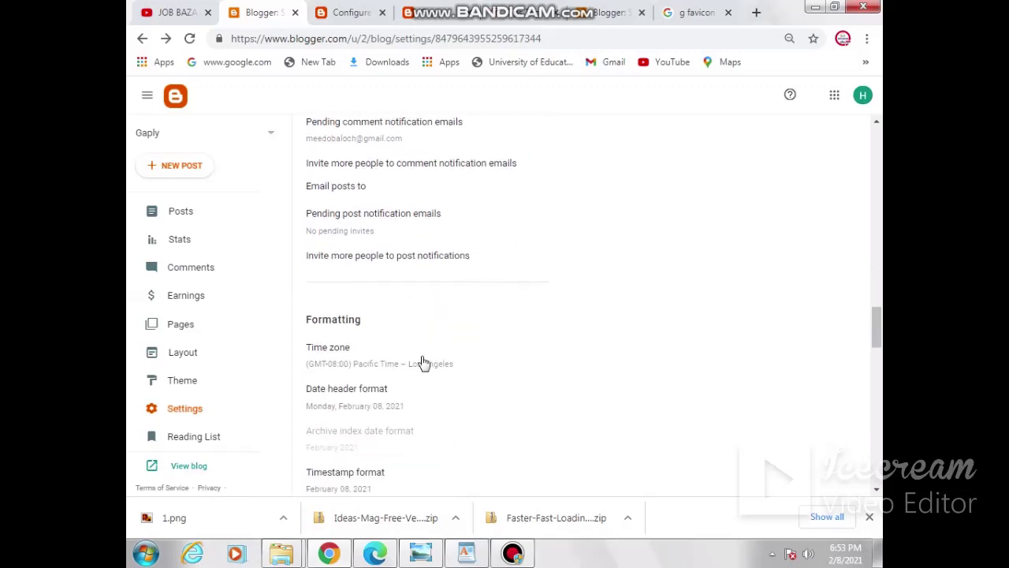
pyautogui.scroll(-3, 423, 361)
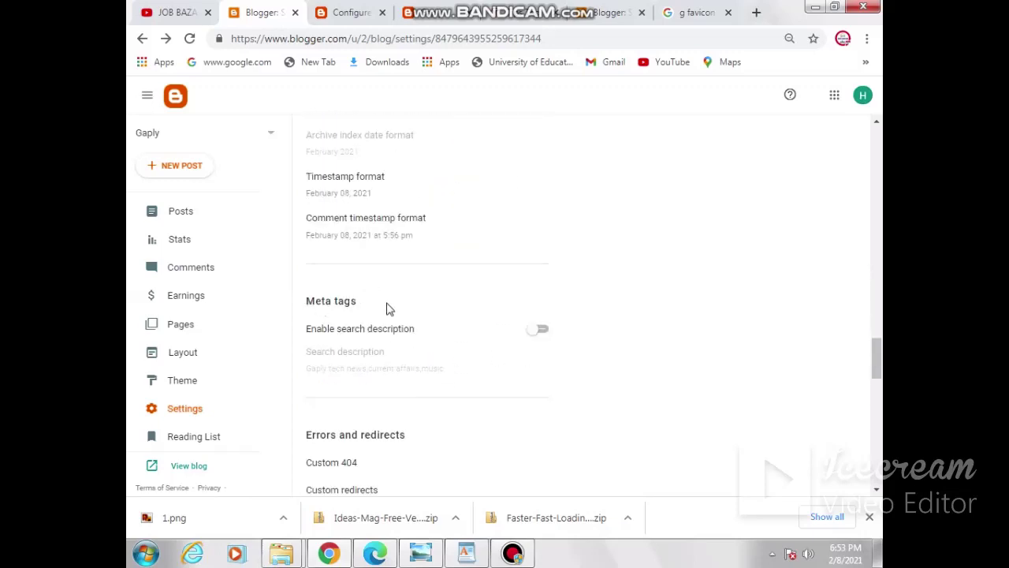
pyautogui.click(541, 330)
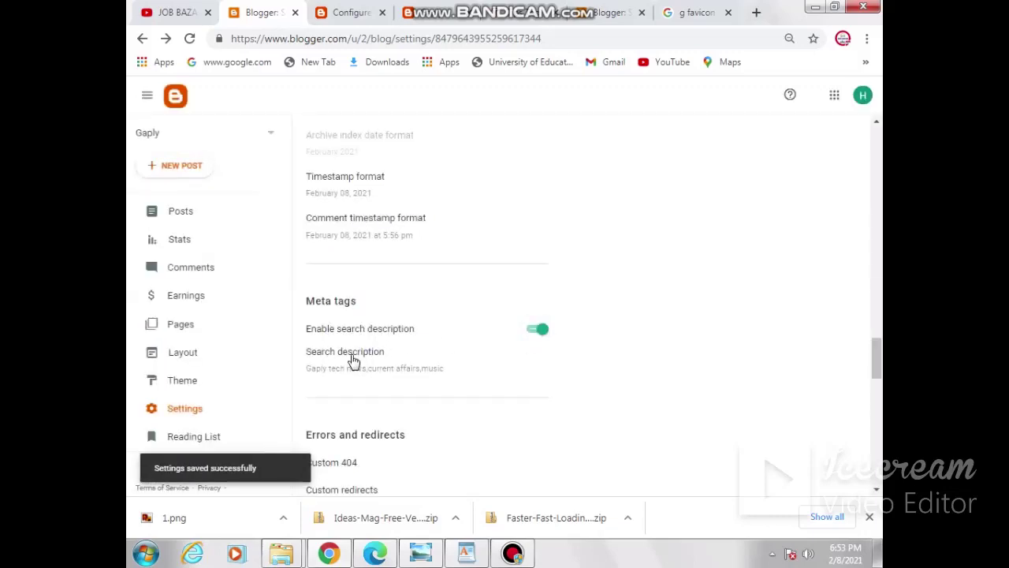
pyautogui.click(359, 353)
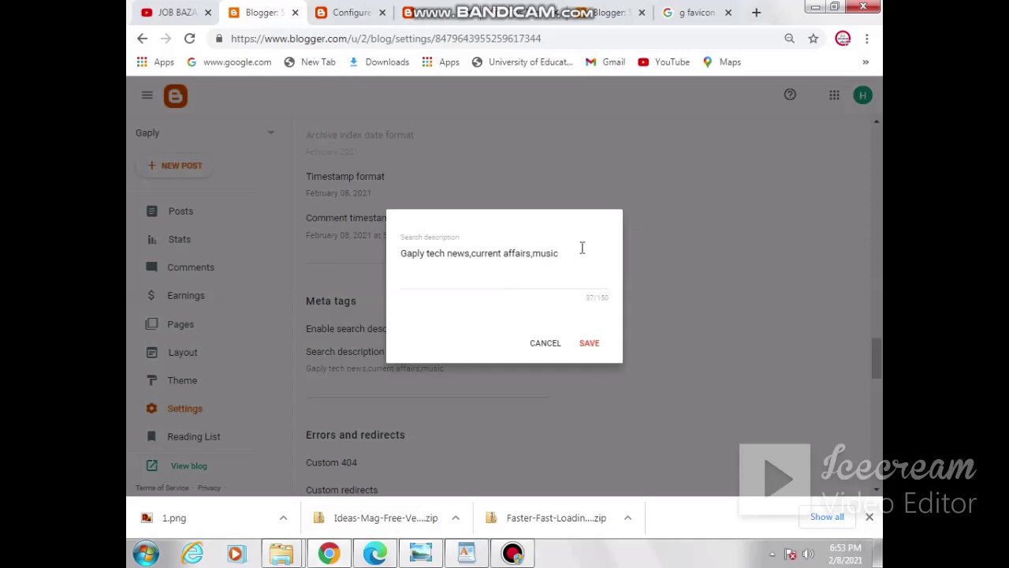
pyautogui.tripleClick(580, 248)
pyautogui.press('BackSpace')
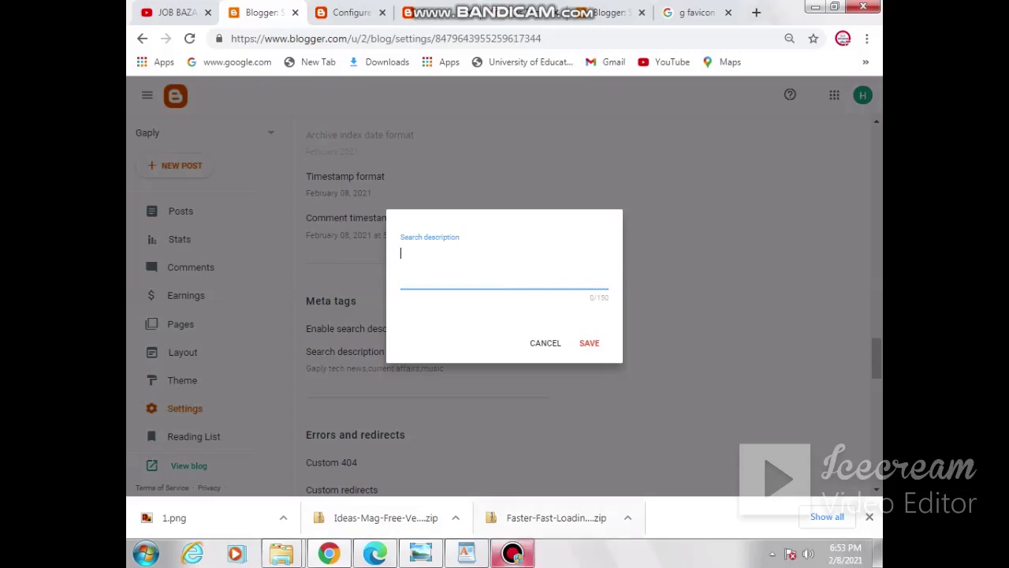
pyautogui.click(513, 552)
pyautogui.click(529, 508)
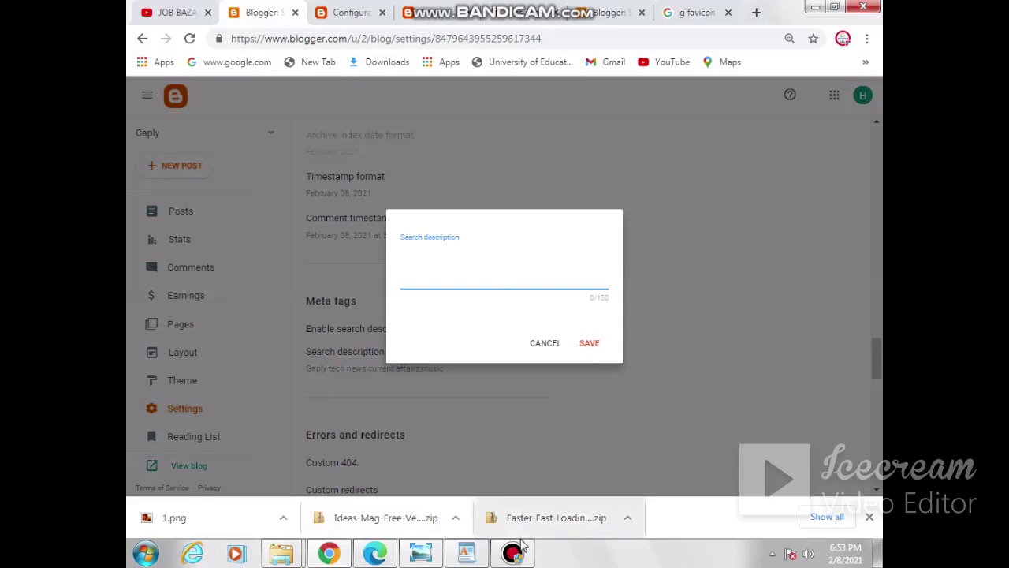
pyautogui.moveTo(515, 558)
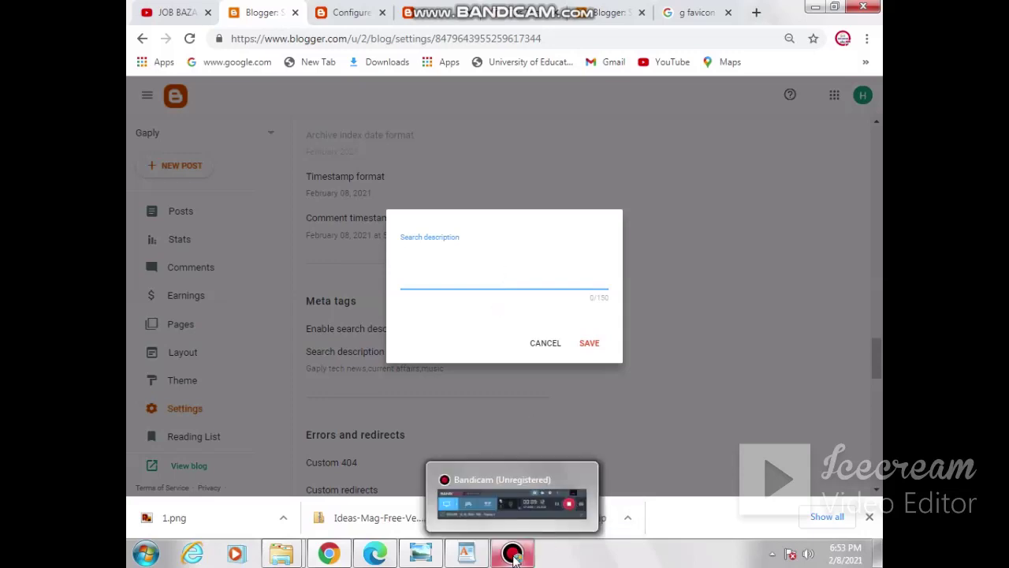
pyautogui.click(514, 557)
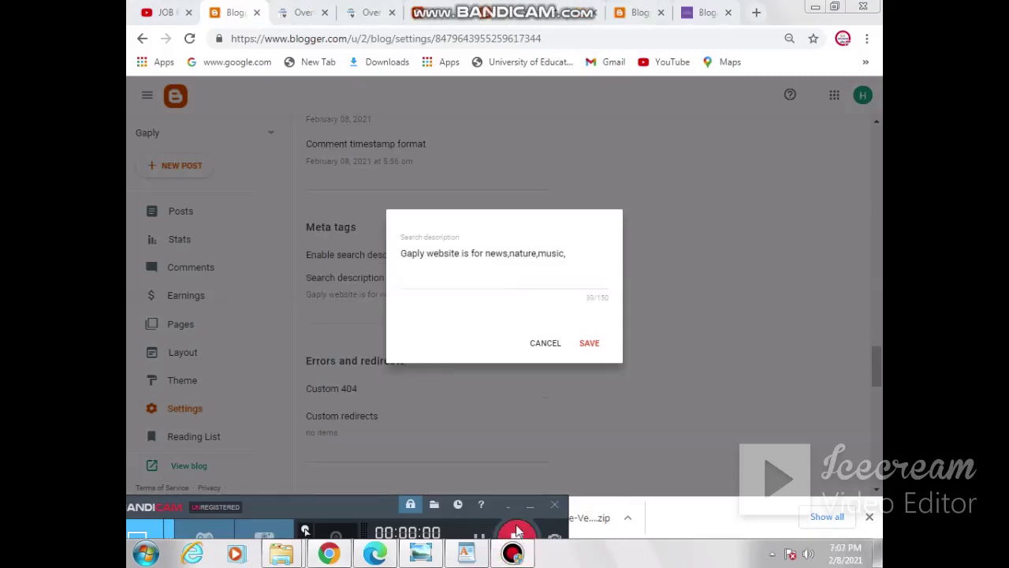
pyautogui.click(530, 506)
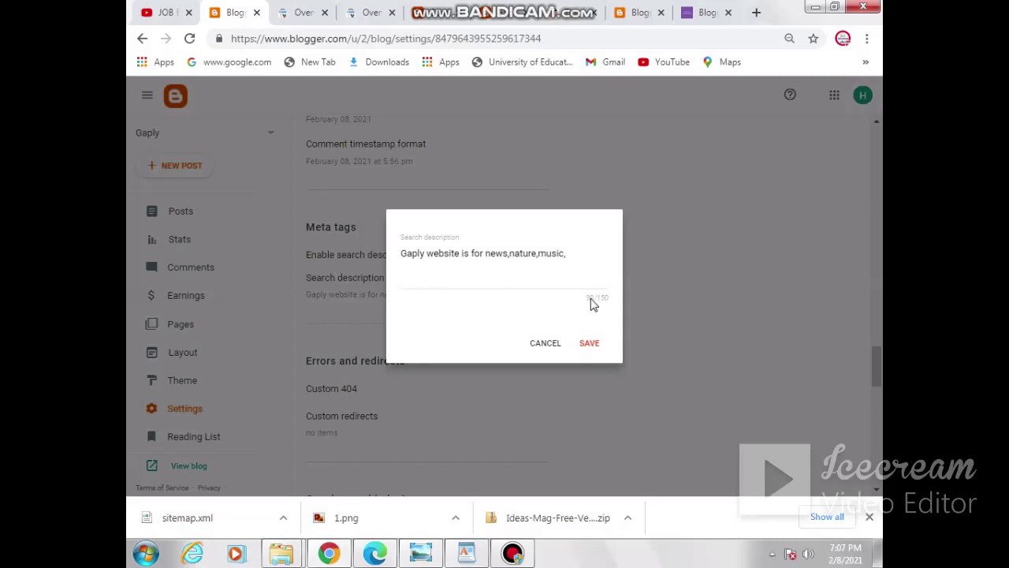
# Step: Under Gaply's Crawlers and indexing, disable custom robots.txt and enable custom robots header tags
pyautogui.click(557, 345)
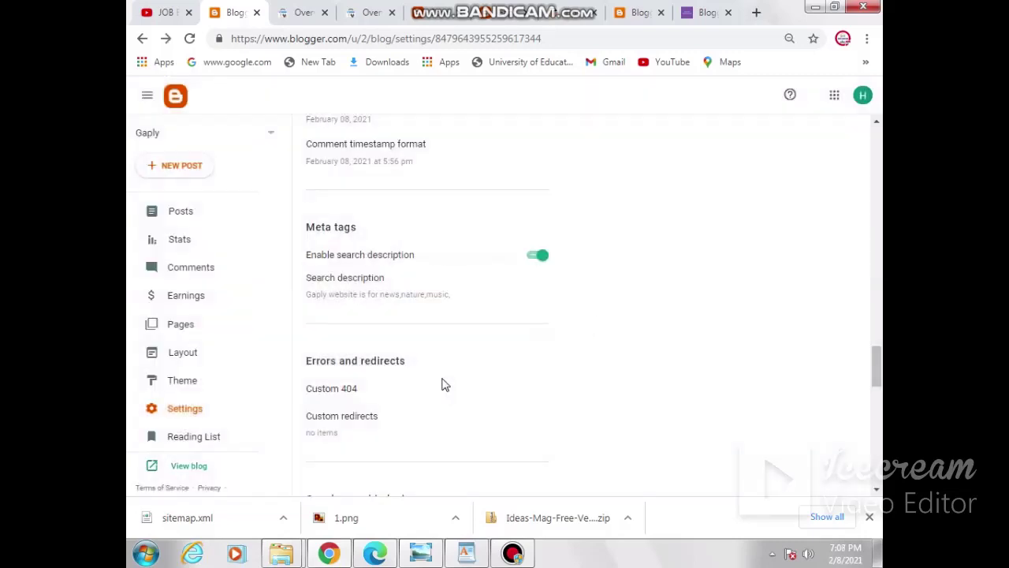
pyautogui.scroll(-1, 447, 382)
pyautogui.scroll(-2, 446, 382)
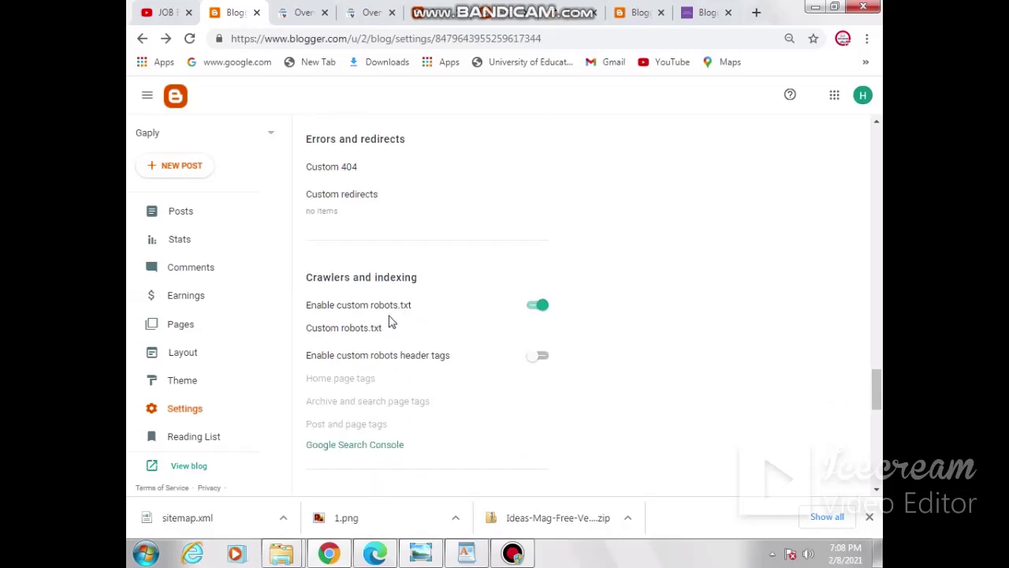
pyautogui.click(367, 326)
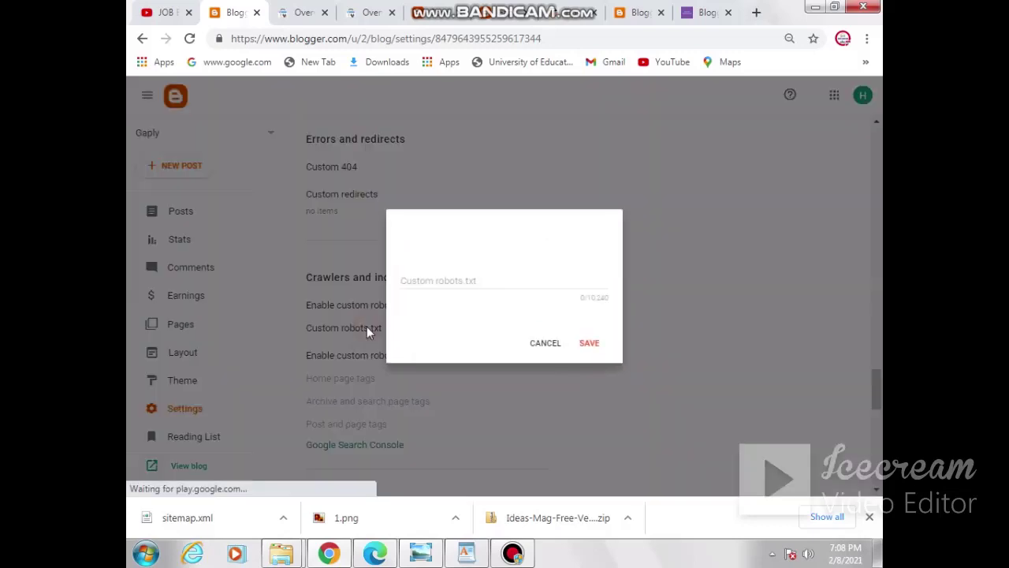
pyautogui.click(534, 348)
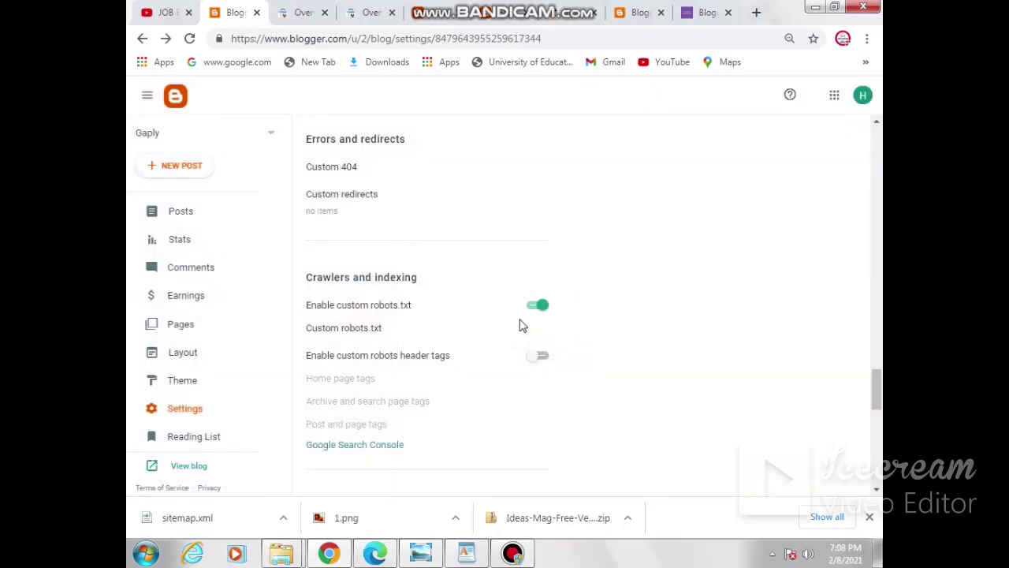
pyautogui.click(533, 309)
pyautogui.click(541, 358)
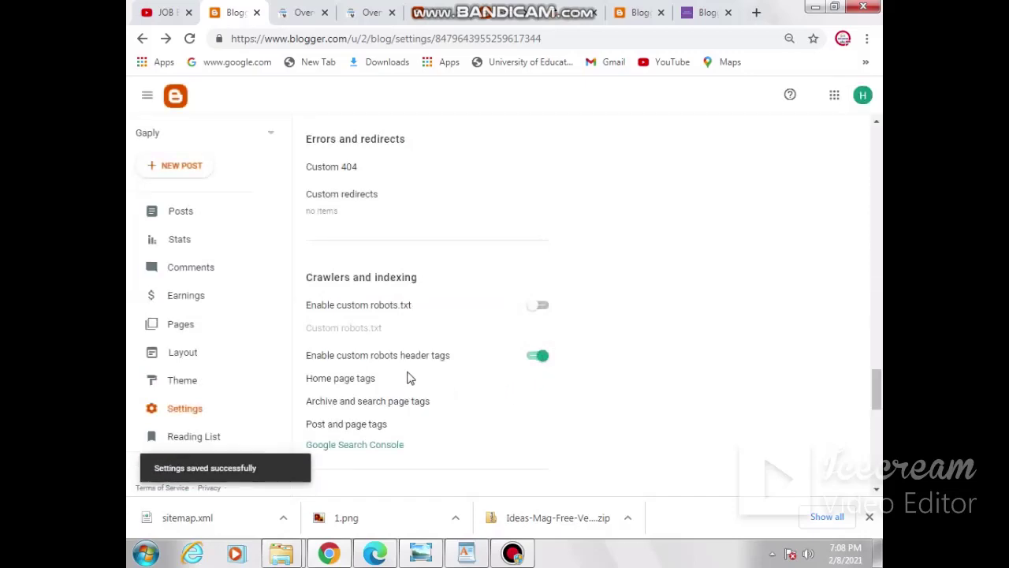
# Step: Open the custom robot tags for Gaply's home page, and compare them with the home page tags in the Job Bazaar blog's settings
pyautogui.click(351, 382)
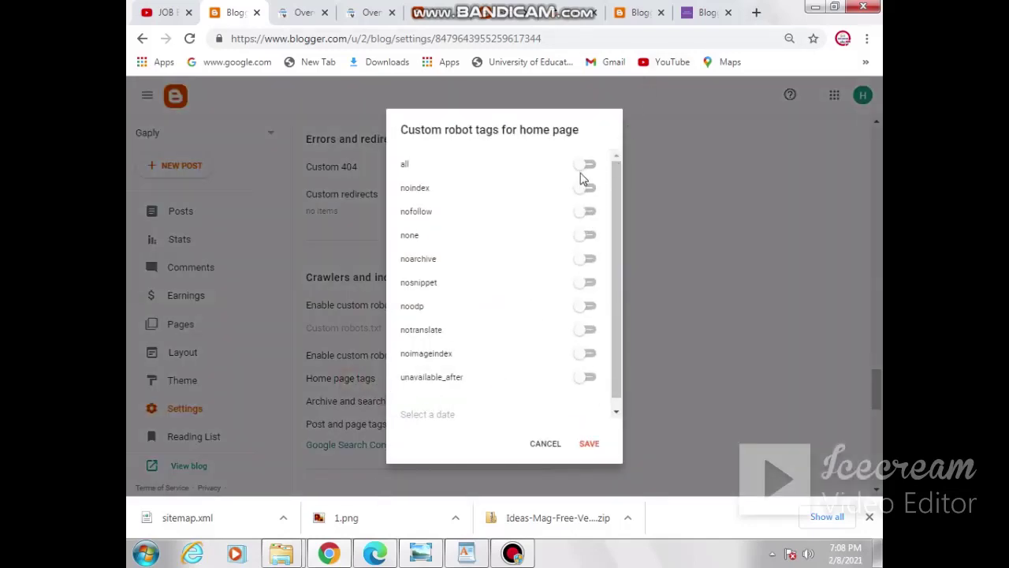
pyautogui.click(631, 22)
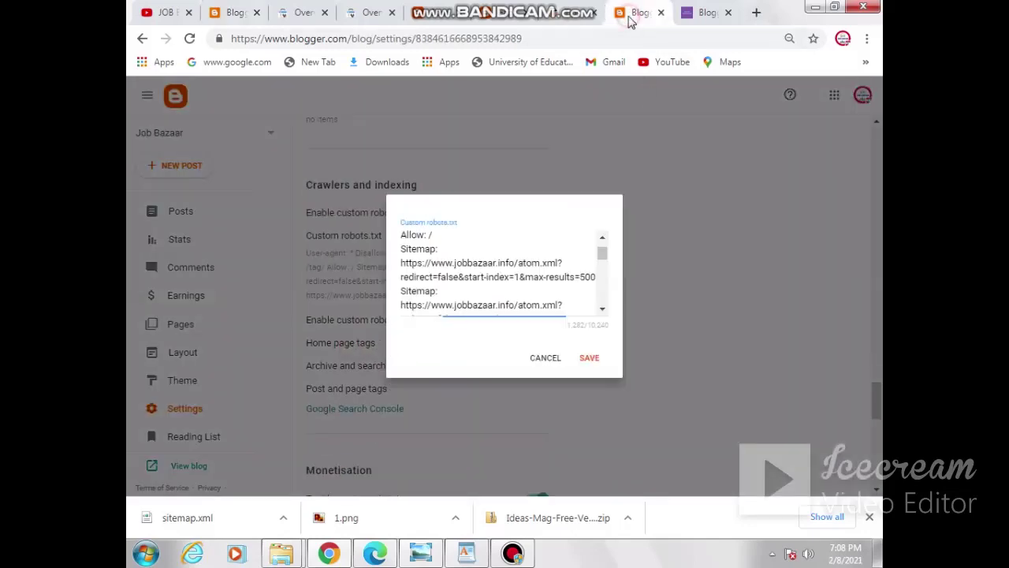
pyautogui.click(545, 358)
pyautogui.scroll(-3, 417, 384)
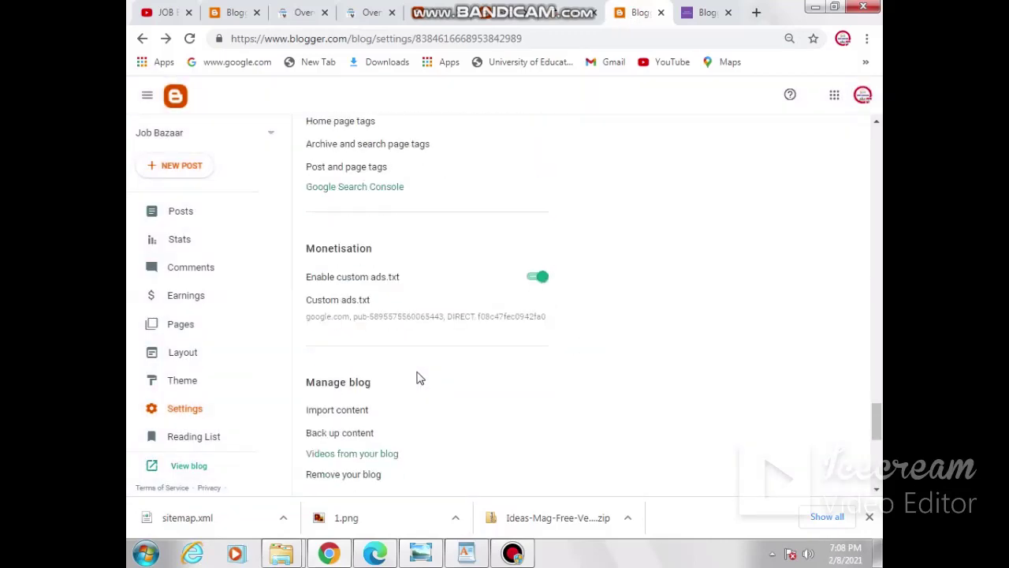
pyautogui.scroll(3, 417, 372)
pyautogui.scroll(-3, 426, 365)
pyautogui.scroll(-3, 433, 363)
pyautogui.scroll(8, 435, 364)
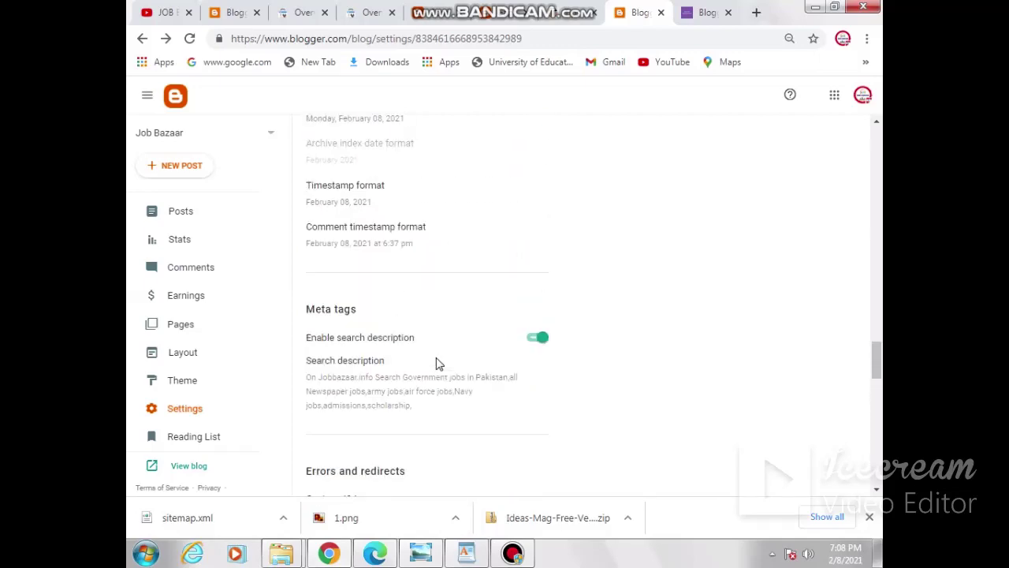
pyautogui.scroll(-6, 439, 363)
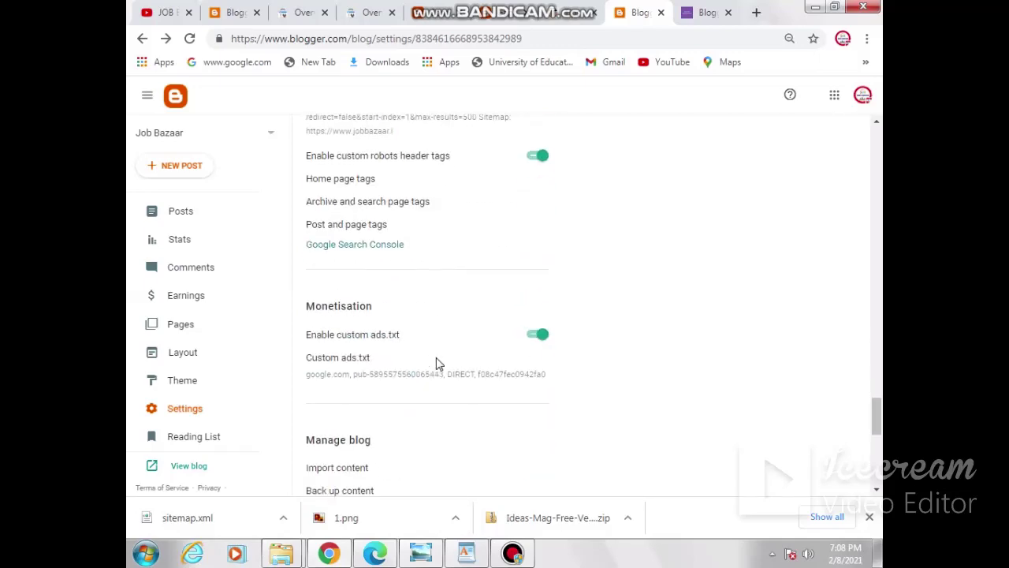
pyautogui.scroll(-2, 438, 363)
pyautogui.scroll(2, 426, 339)
pyautogui.click(357, 196)
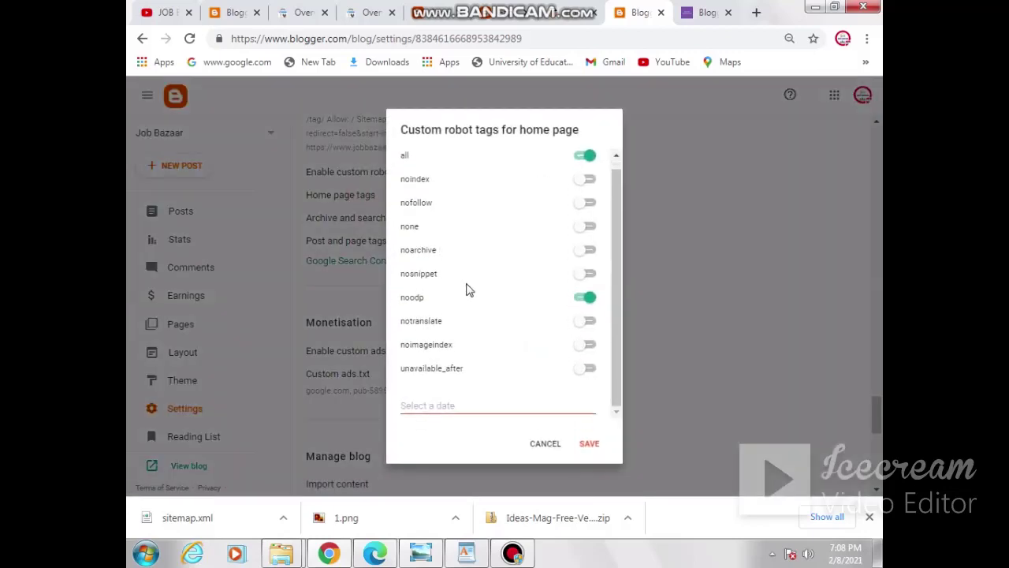
pyautogui.click(235, 12)
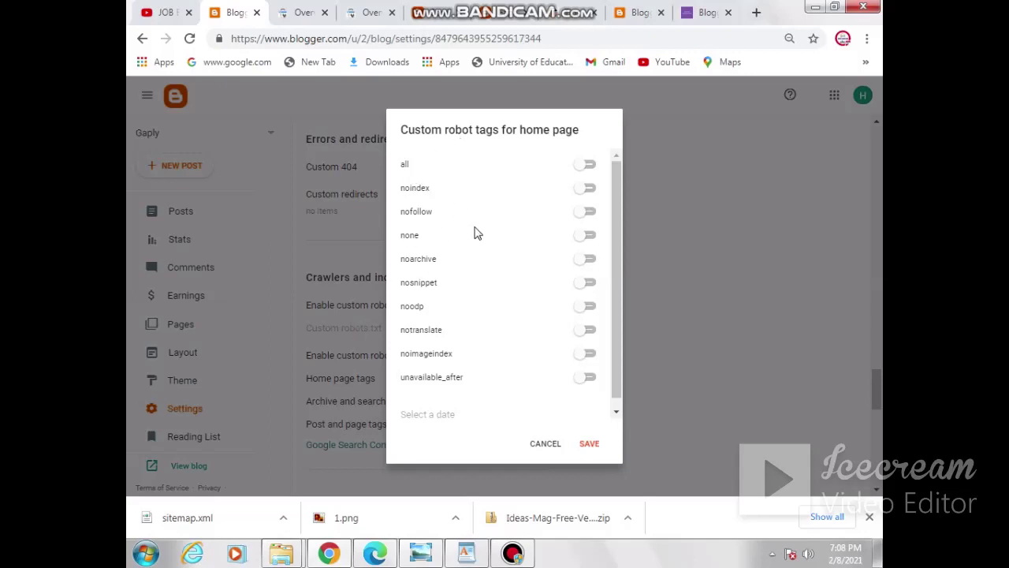
pyautogui.click(635, 14)
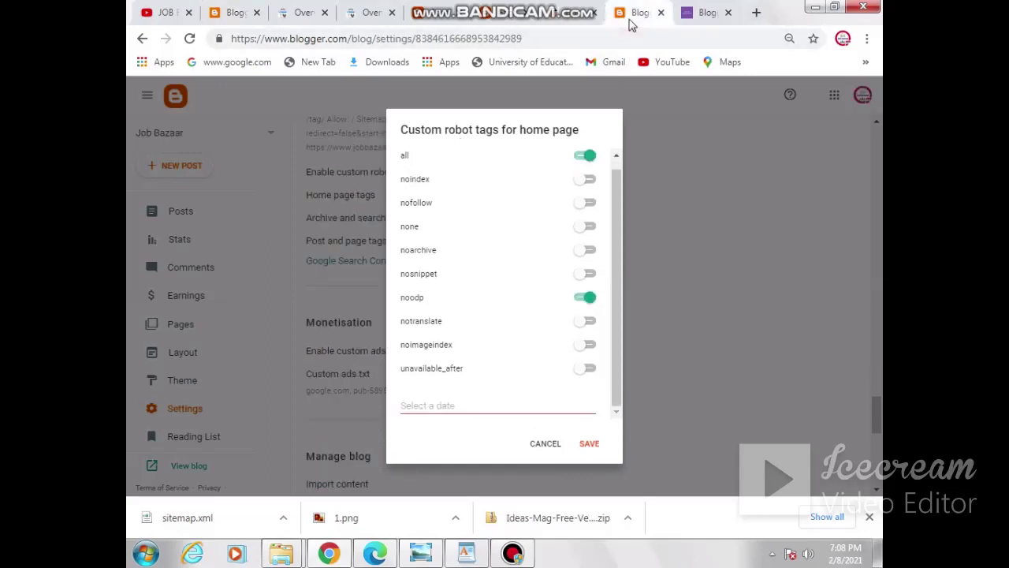
# Step: Enable the all and noodp custom robot tags for Gaply's home page, matching the Job Bazaar blog, and save them
pyautogui.click(237, 13)
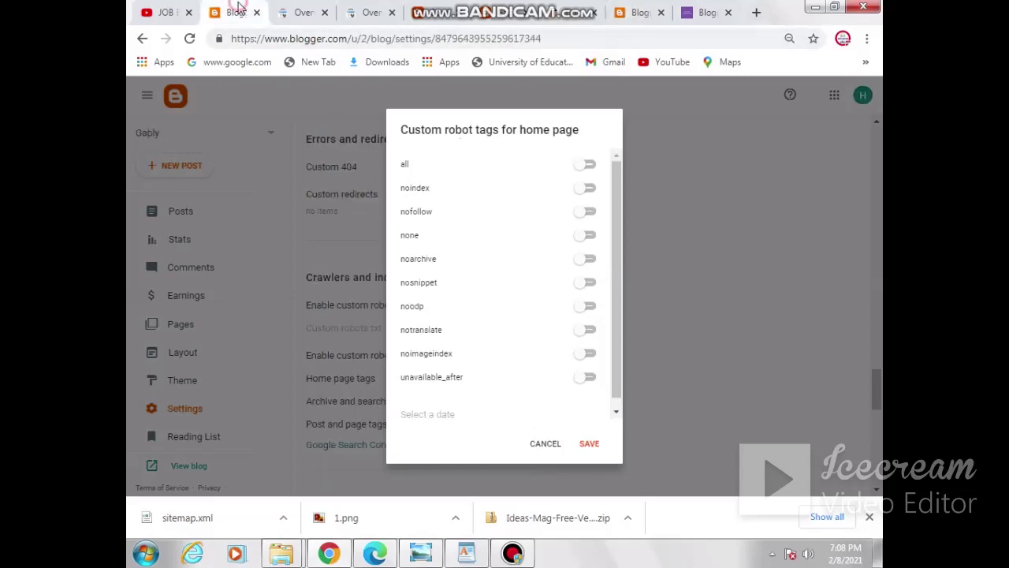
pyautogui.click(584, 165)
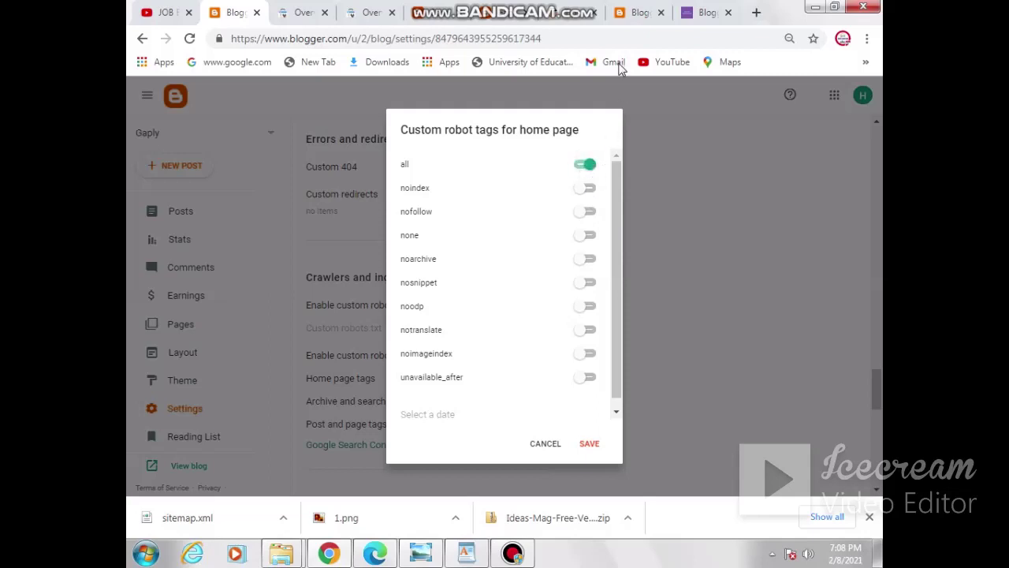
pyautogui.click(627, 11)
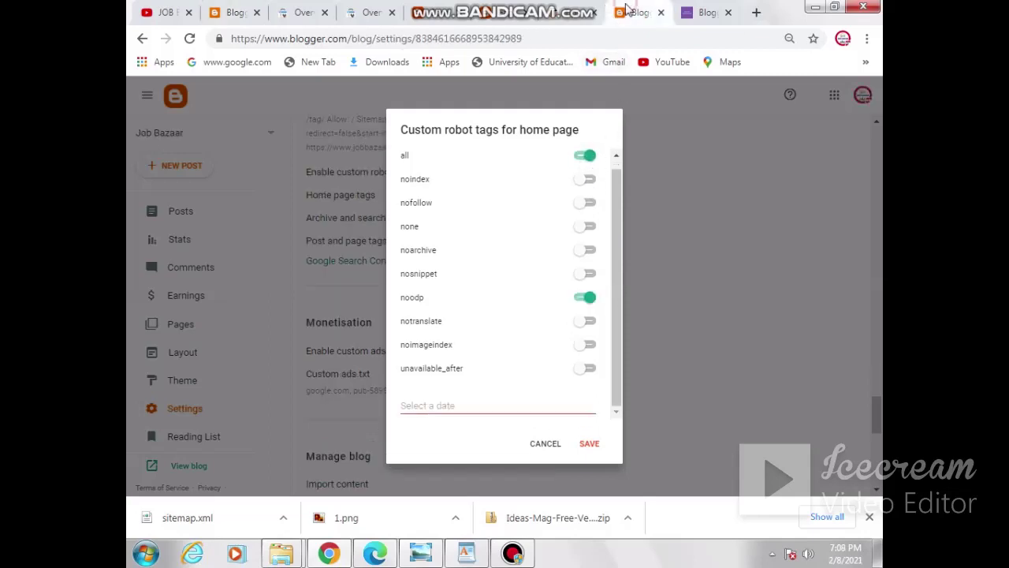
pyautogui.click(237, 13)
pyautogui.click(591, 309)
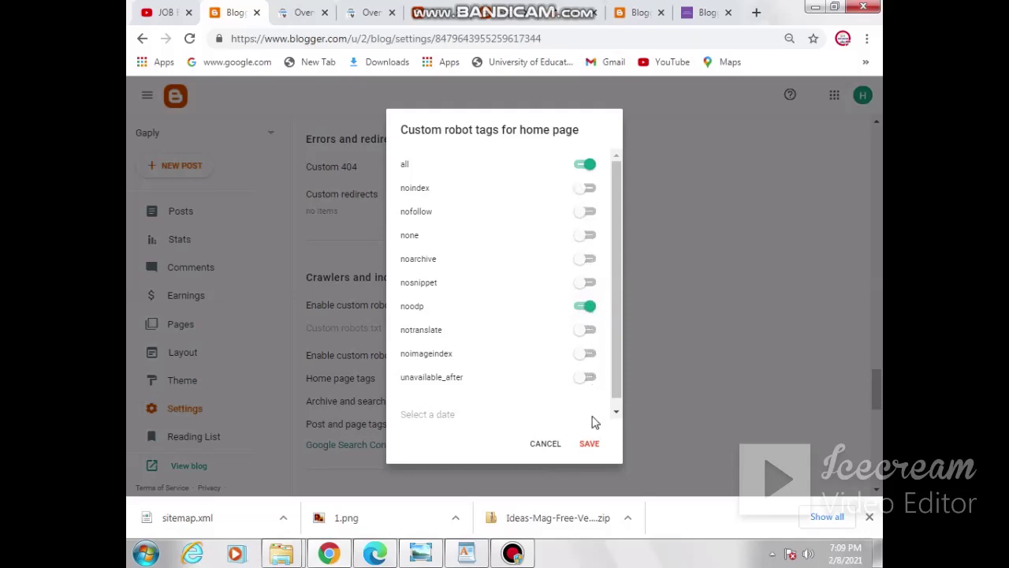
pyautogui.click(592, 446)
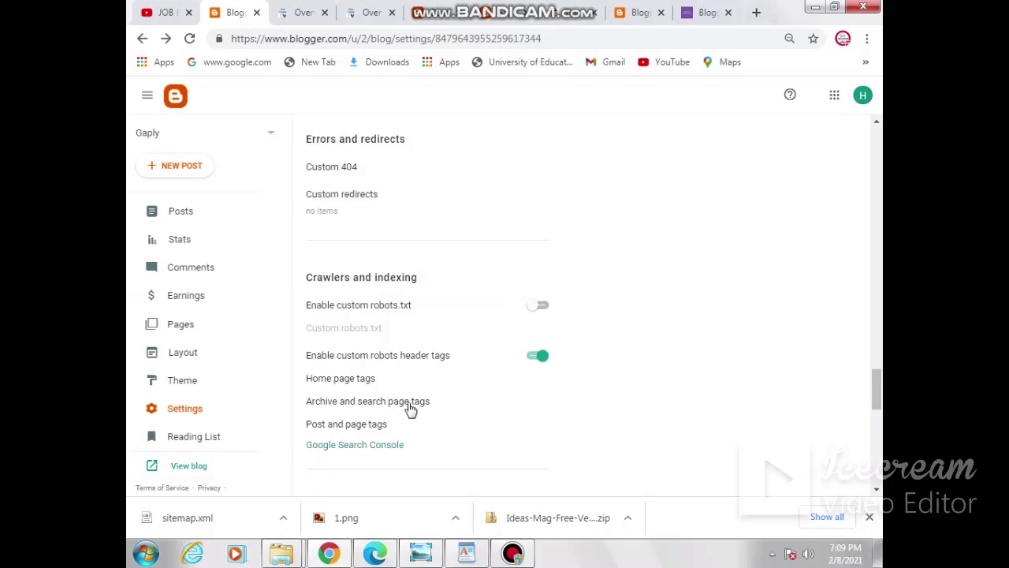
# Step: Enable the noindex and noodp robot tags for Gaply's archive and search pages, matching Job Bazaar's settings, and save them
pyautogui.click(410, 408)
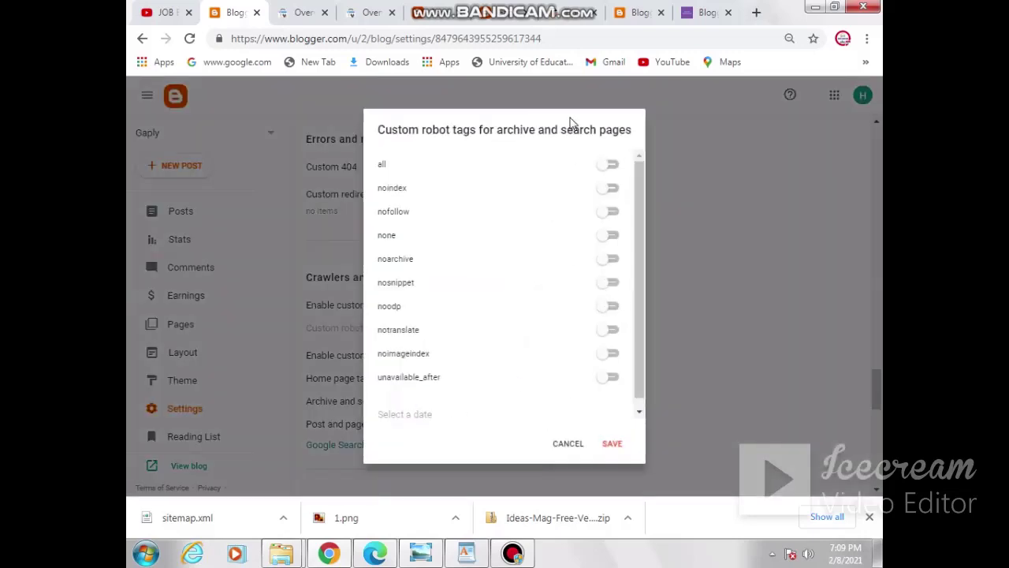
pyautogui.click(621, 8)
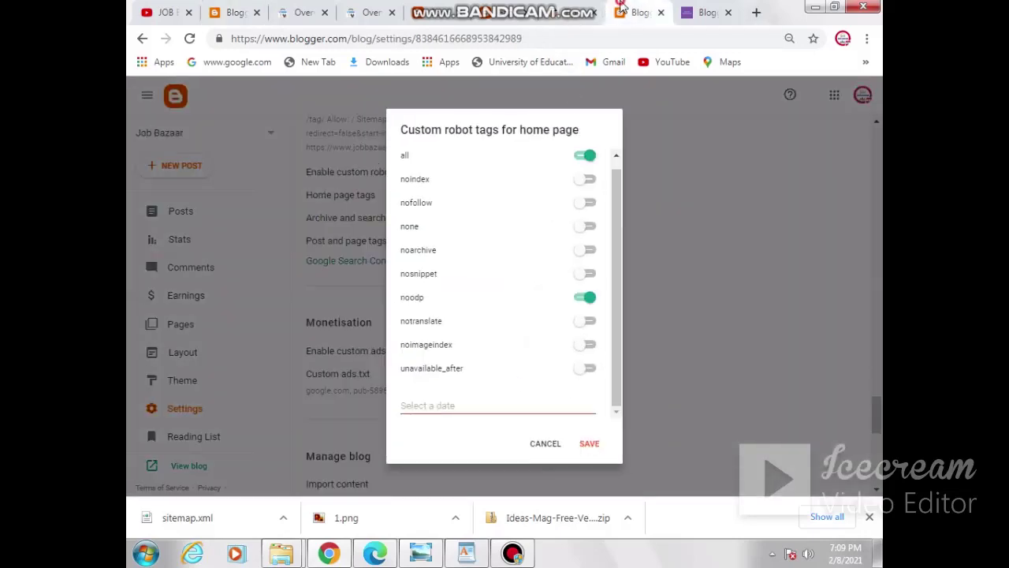
pyautogui.click(546, 445)
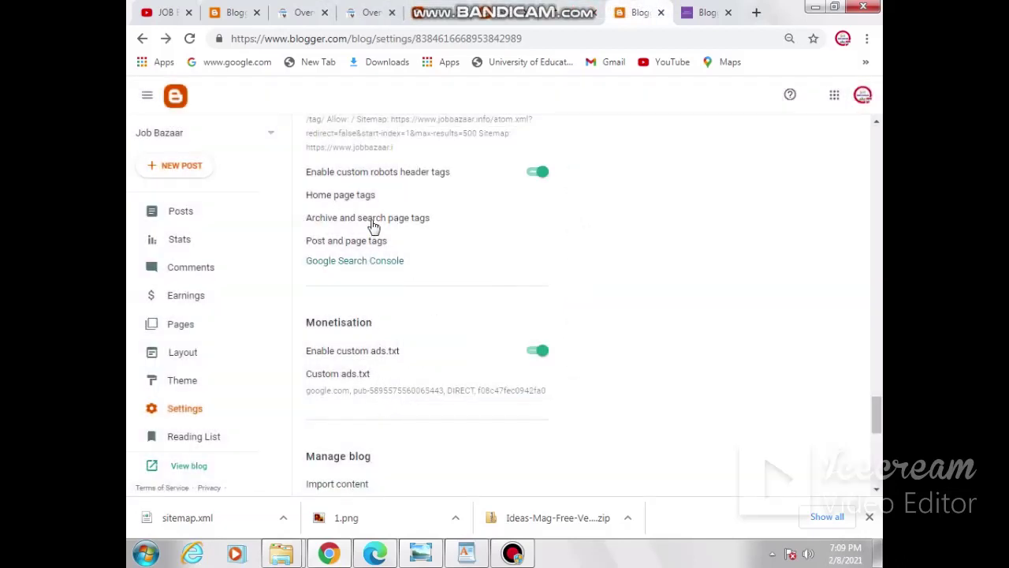
pyautogui.click(370, 221)
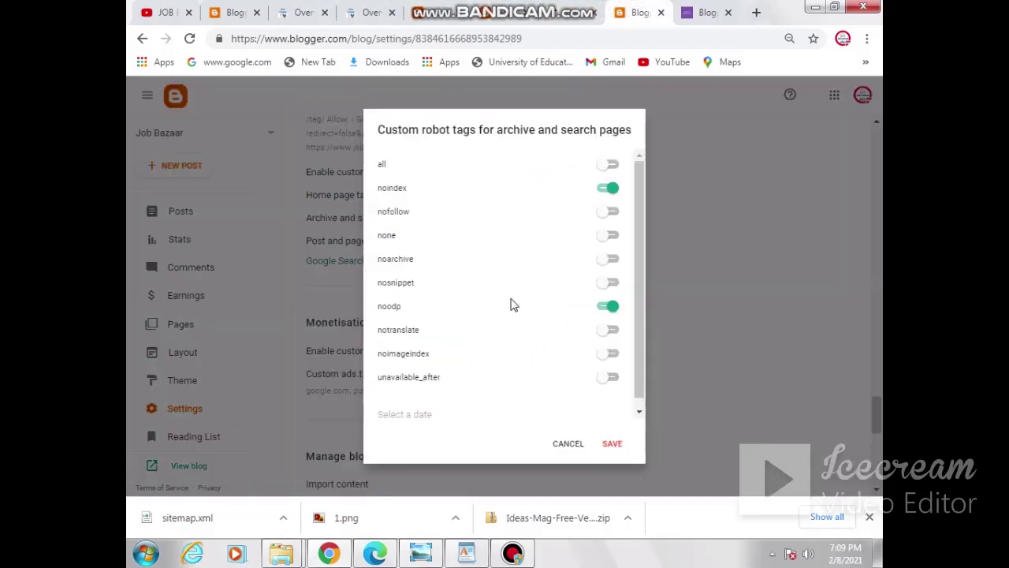
pyautogui.click(228, 11)
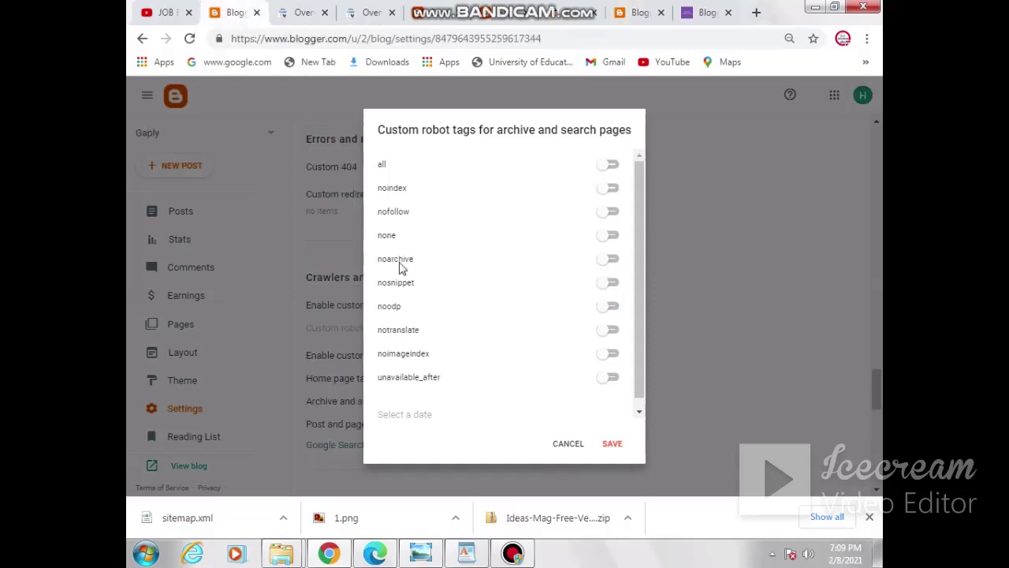
pyautogui.click(620, 189)
pyautogui.click(614, 313)
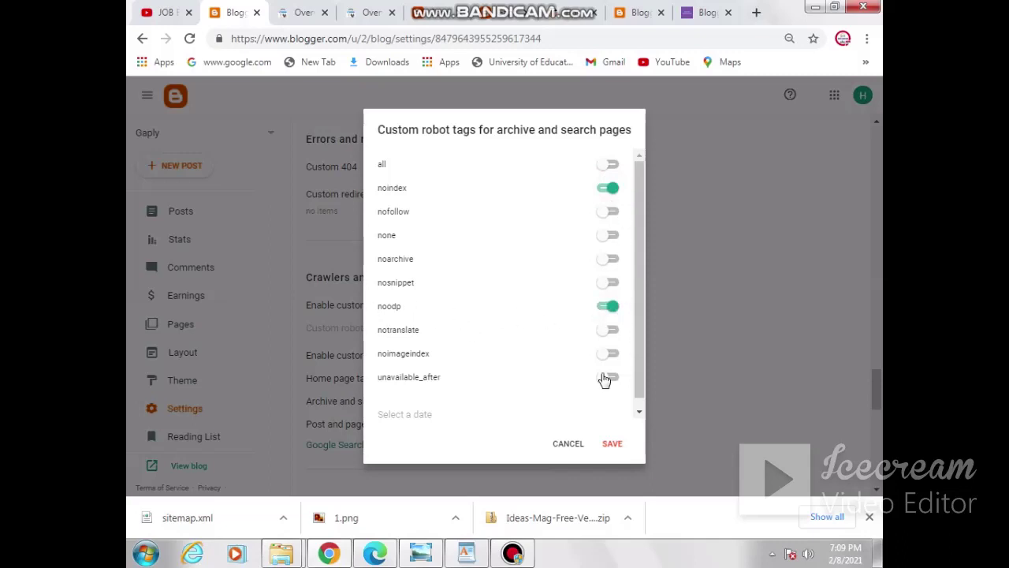
pyautogui.click(613, 444)
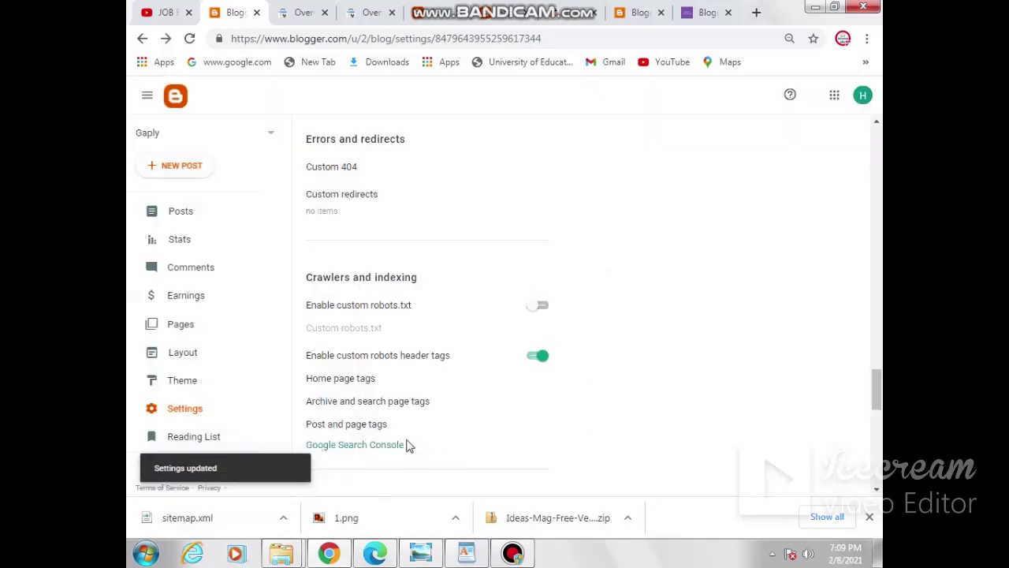
# Step: Enable the all and noodp robot tags for Gaply's posts and pages, matching Job Bazaar's settings, and save them
pyautogui.click(361, 426)
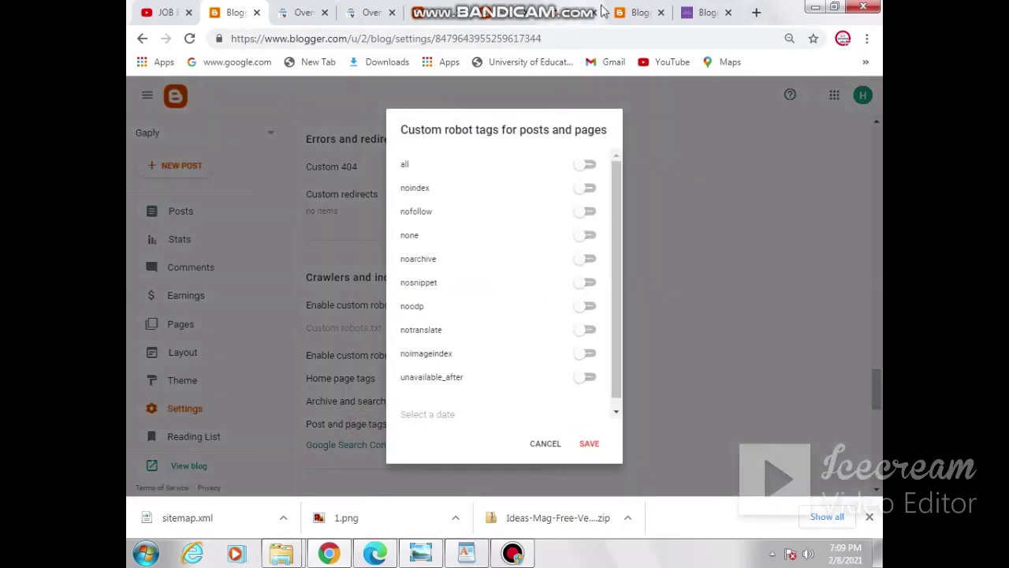
pyautogui.click(627, 12)
pyautogui.click(565, 442)
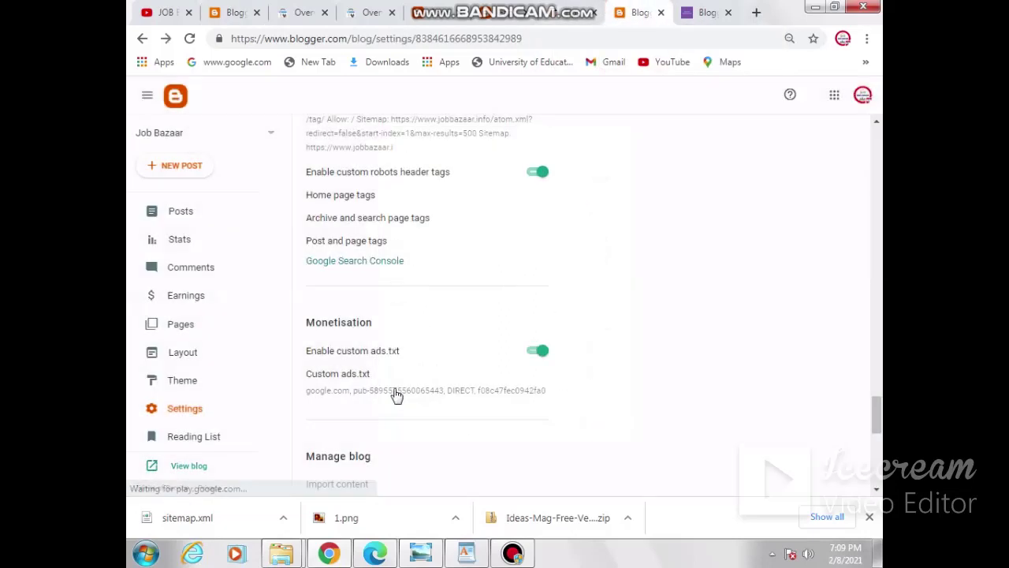
pyautogui.click(361, 241)
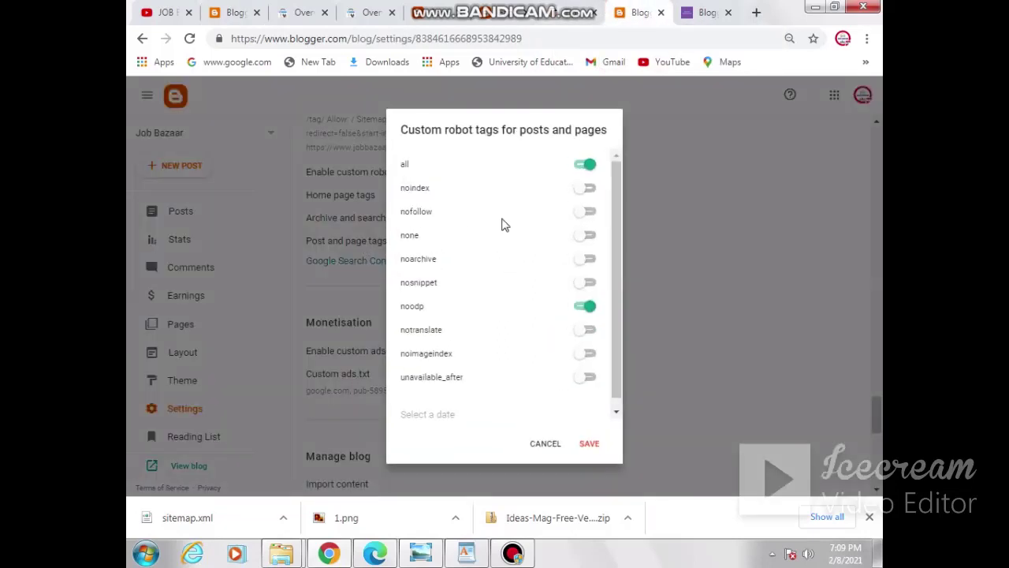
pyautogui.click(234, 13)
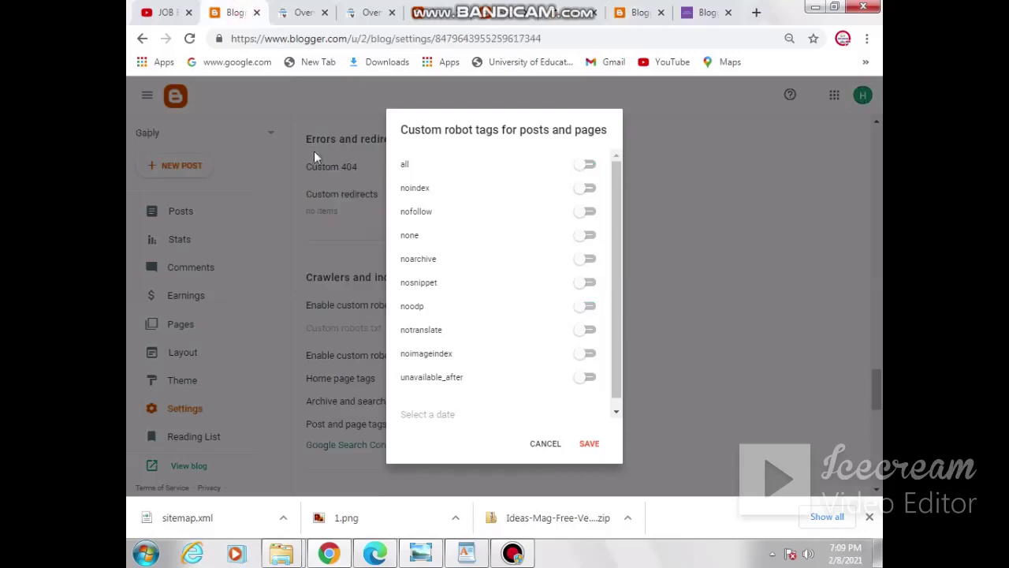
pyautogui.click(588, 164)
pyautogui.click(587, 306)
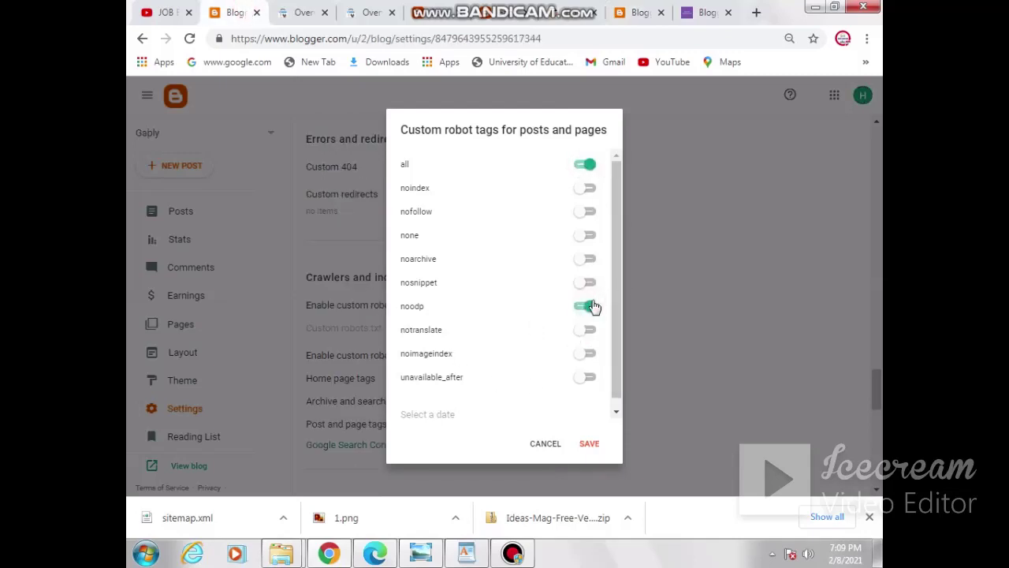
pyautogui.click(591, 444)
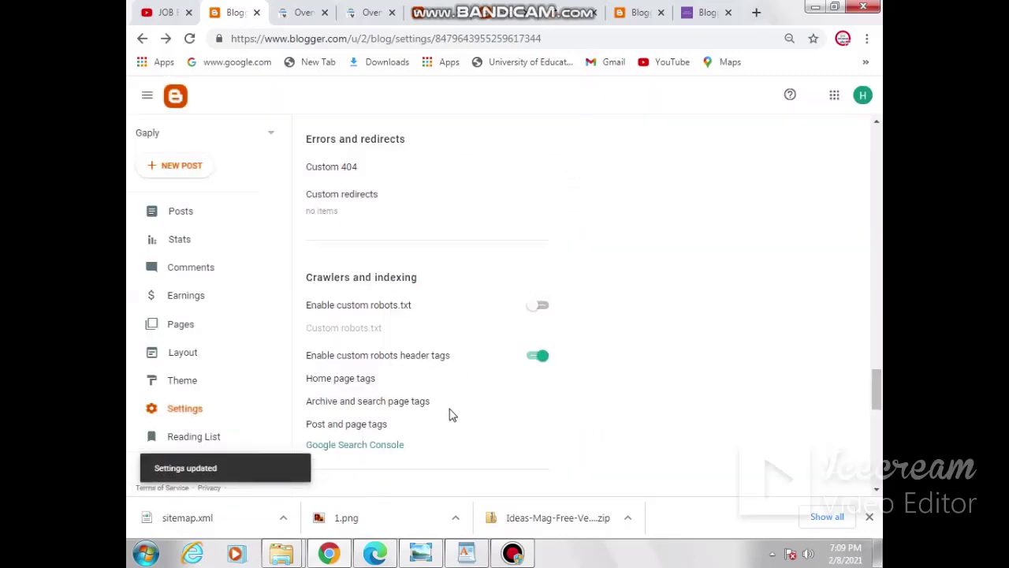
# Step: Examine Gaply's Monetisation, Manage blog, Site feed and General settings, and recheck the Meta tags and crawler settings
pyautogui.scroll(-2, 513, 409)
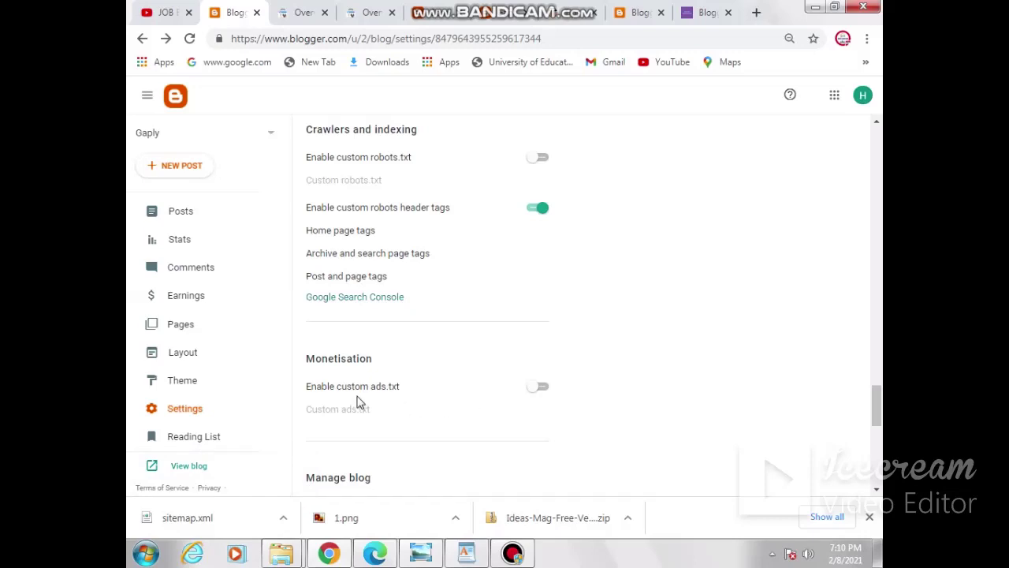
pyautogui.scroll(-1, 538, 403)
pyautogui.scroll(-3, 539, 403)
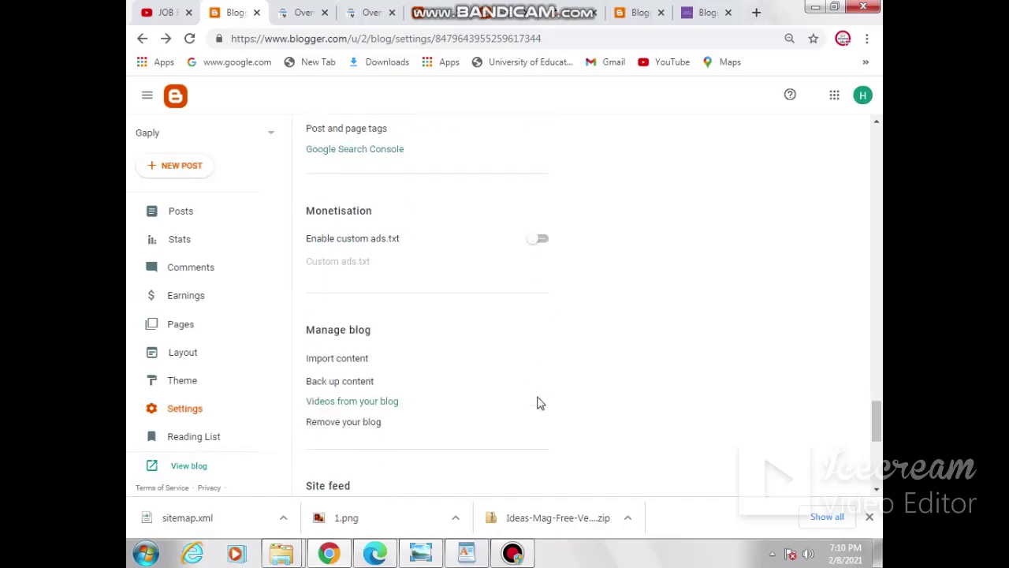
pyautogui.scroll(-2, 538, 403)
pyautogui.scroll(6, 536, 398)
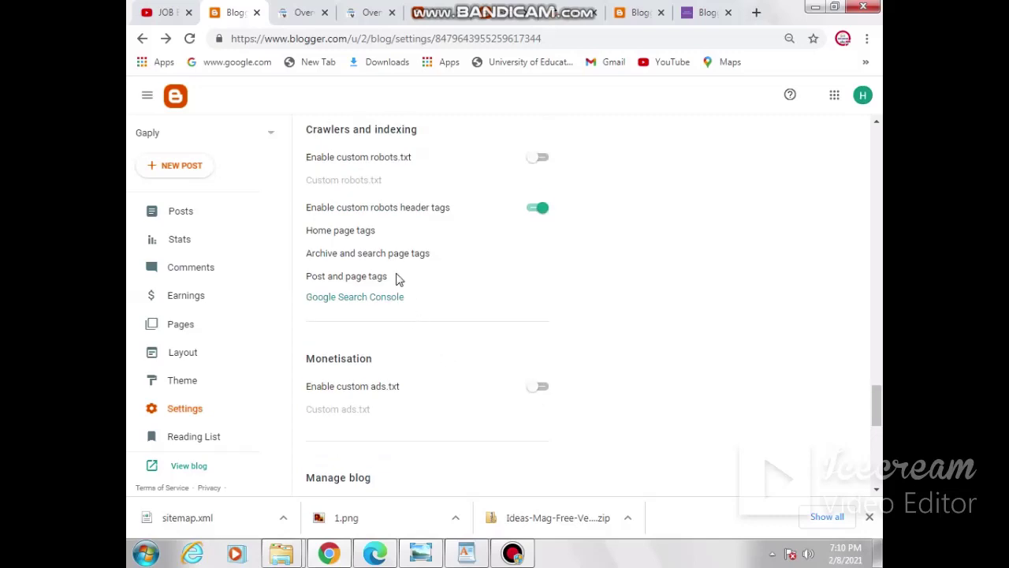
pyautogui.scroll(5, 456, 319)
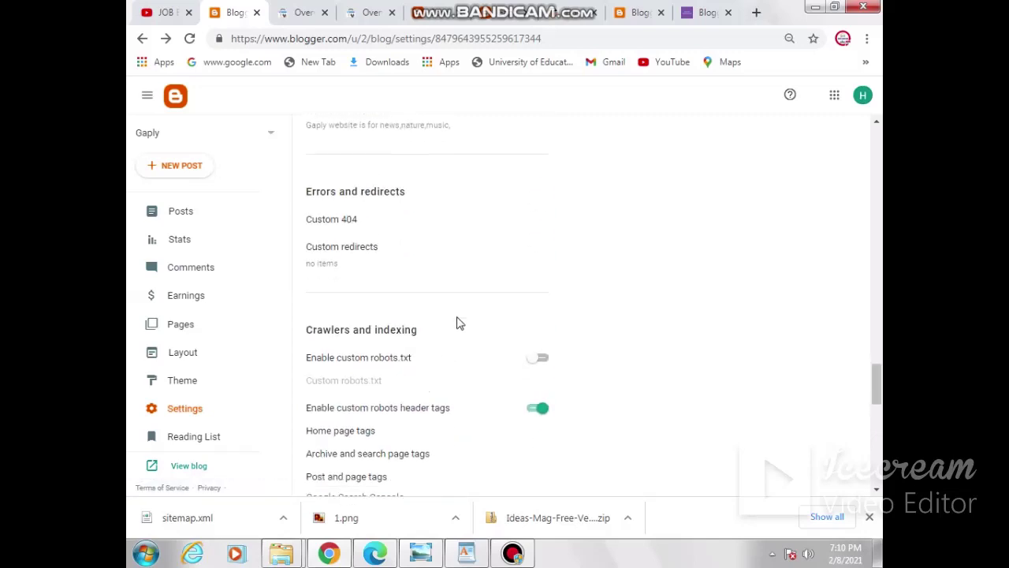
pyautogui.scroll(-7, 460, 323)
pyautogui.scroll(-10, 457, 321)
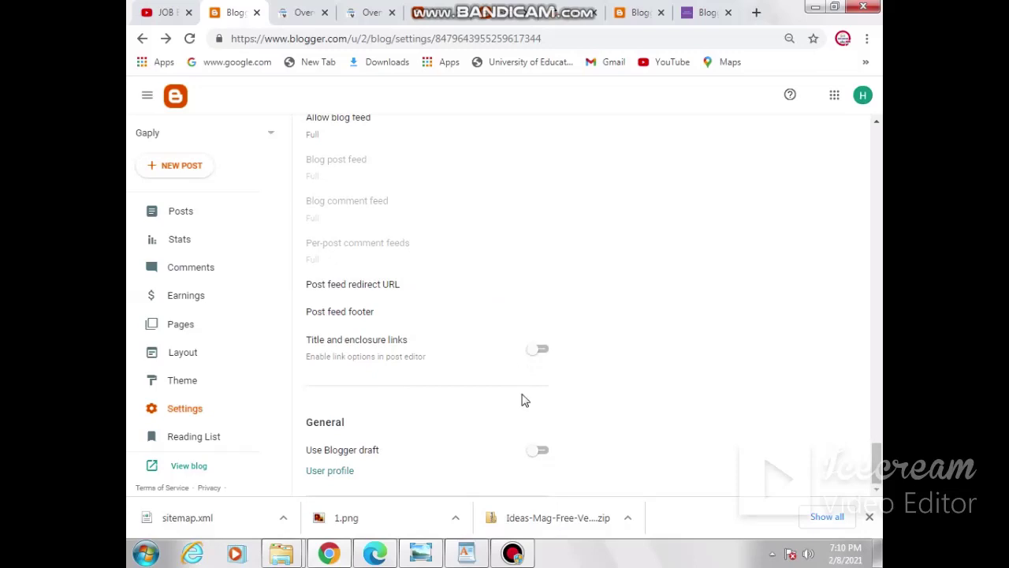
pyautogui.scroll(15, 521, 404)
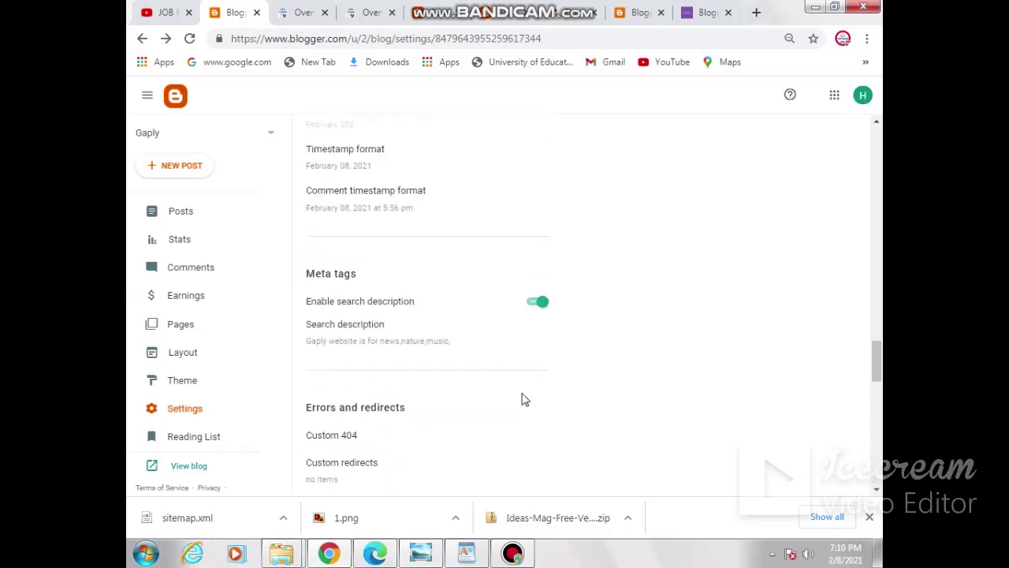
pyautogui.scroll(4, 521, 400)
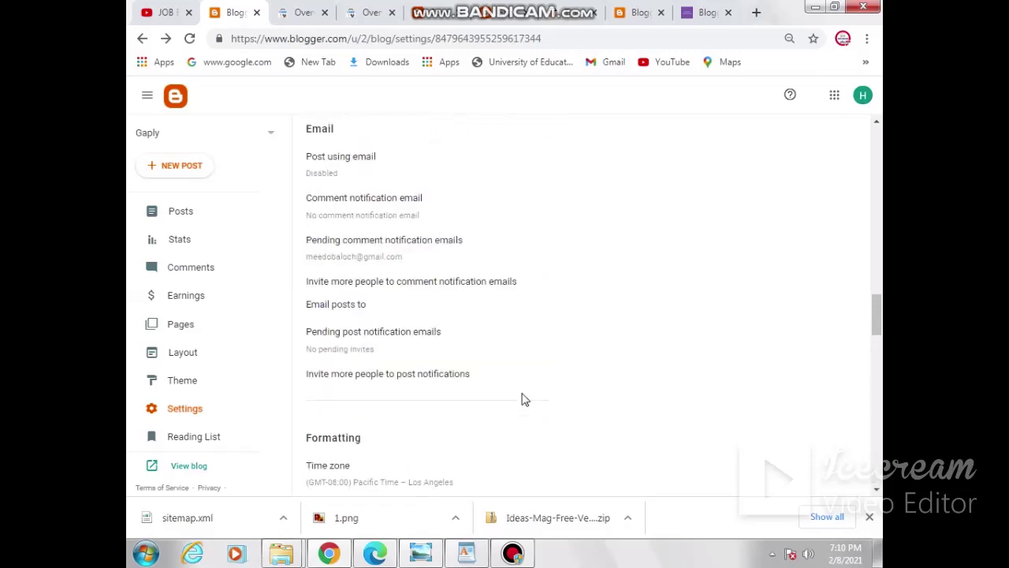
pyautogui.scroll(-5, 521, 400)
pyautogui.scroll(-5, 522, 400)
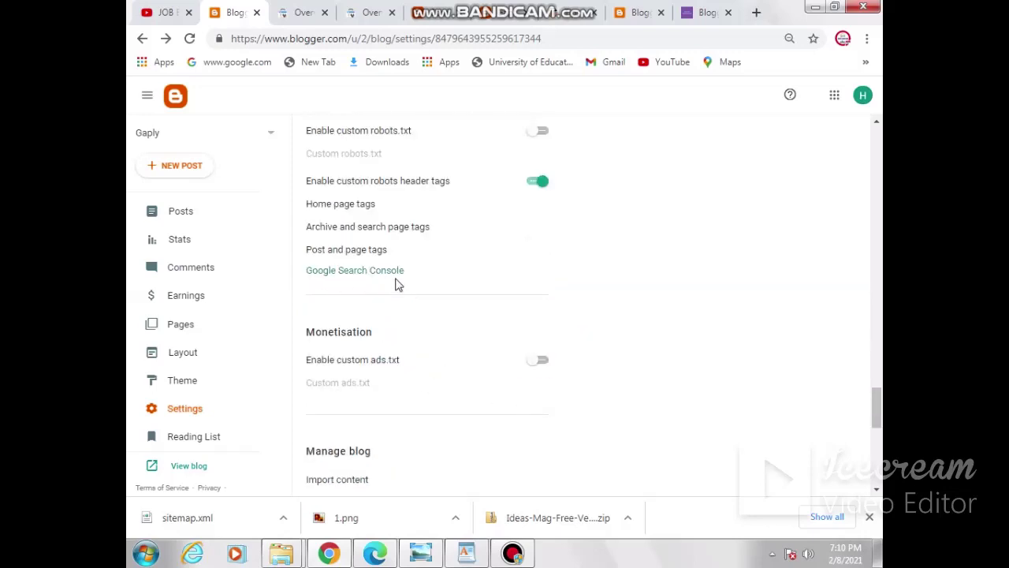
# Step: Review Gaply's settings from Crawlers and indexing back through Formatting, Email, Comments, Posts, Permissions, HTTPS and Publishing
pyautogui.scroll(2, 434, 306)
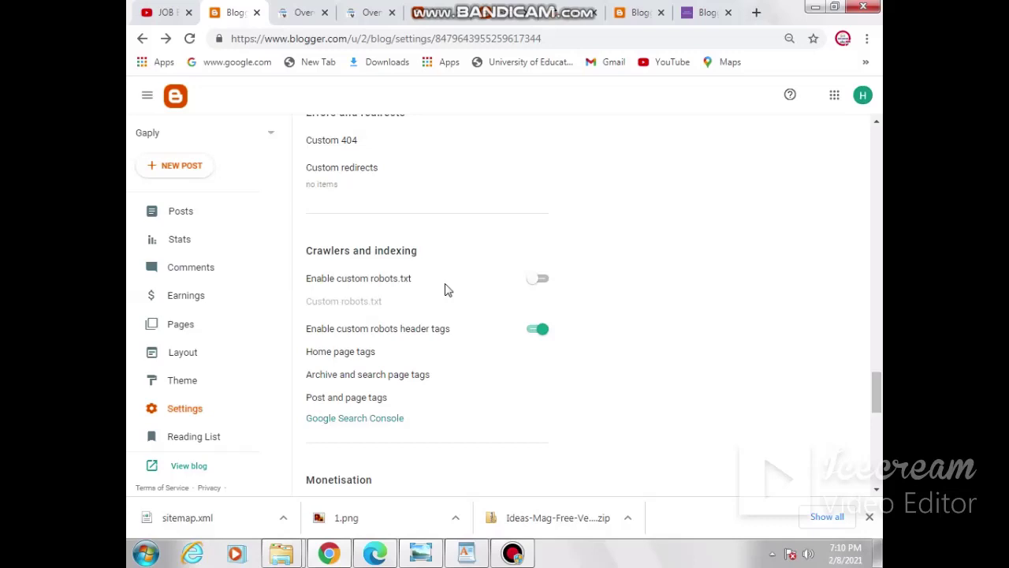
pyautogui.scroll(3, 446, 290)
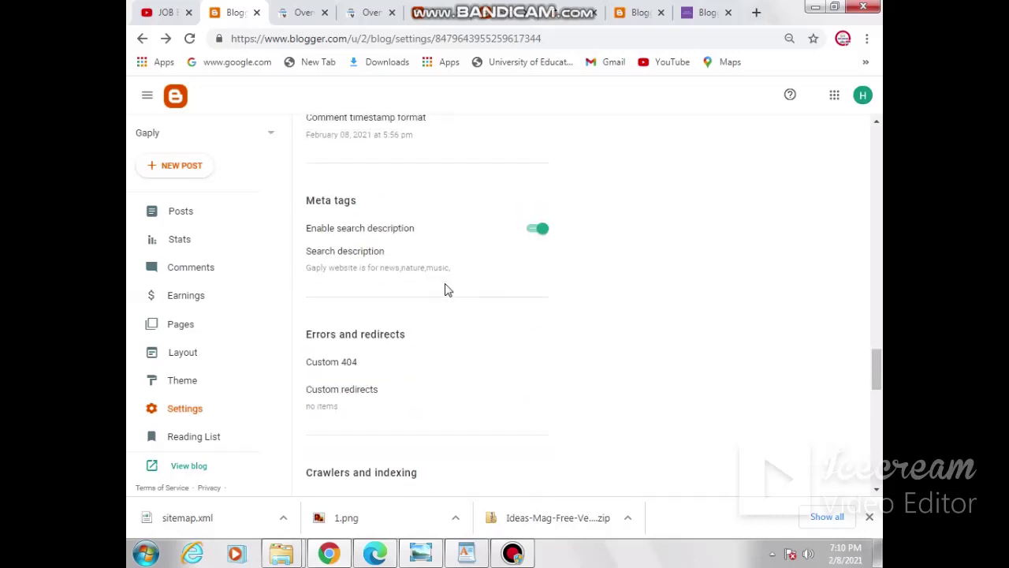
pyautogui.scroll(3, 446, 290)
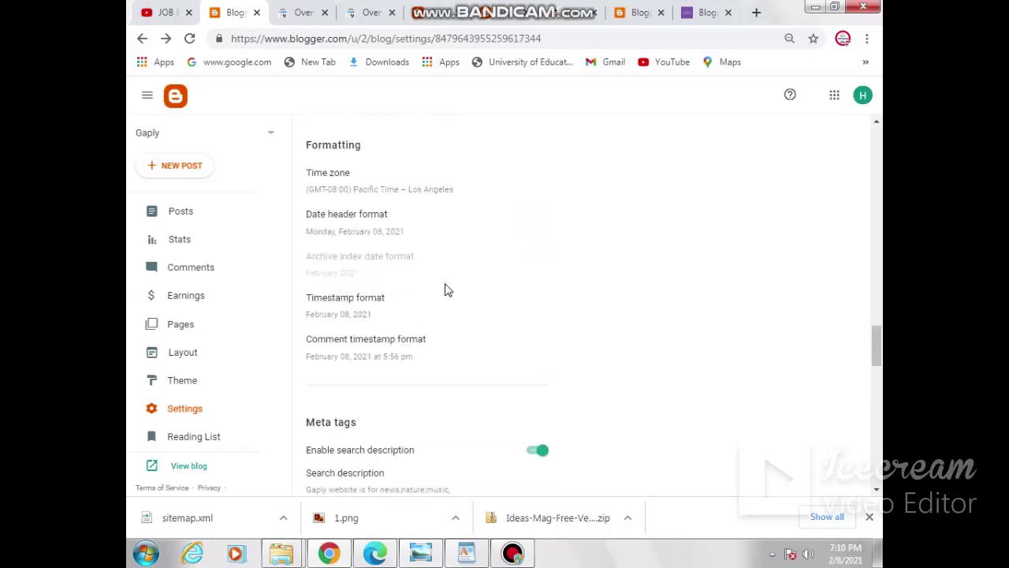
pyautogui.scroll(6, 445, 290)
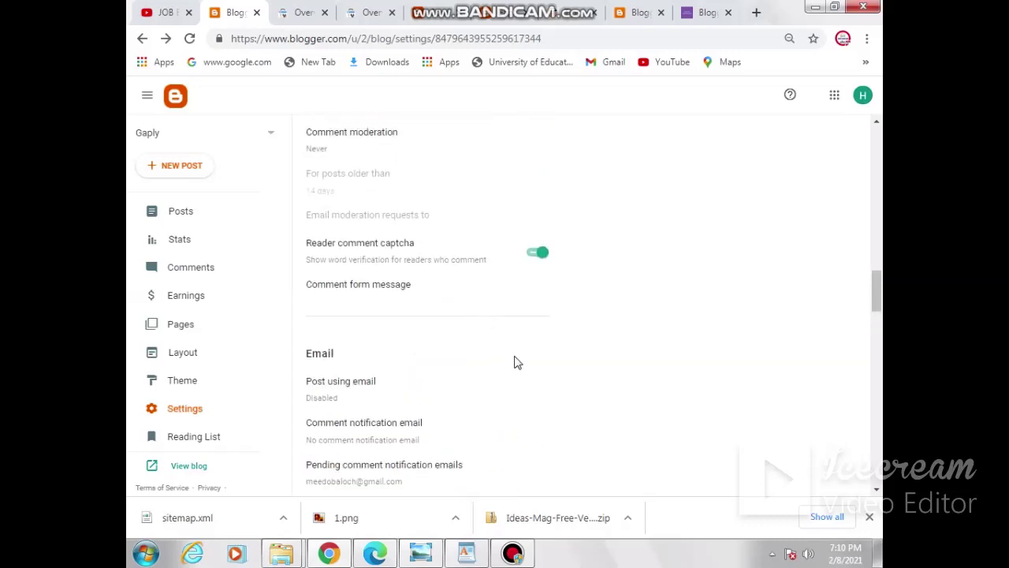
pyautogui.scroll(4, 514, 362)
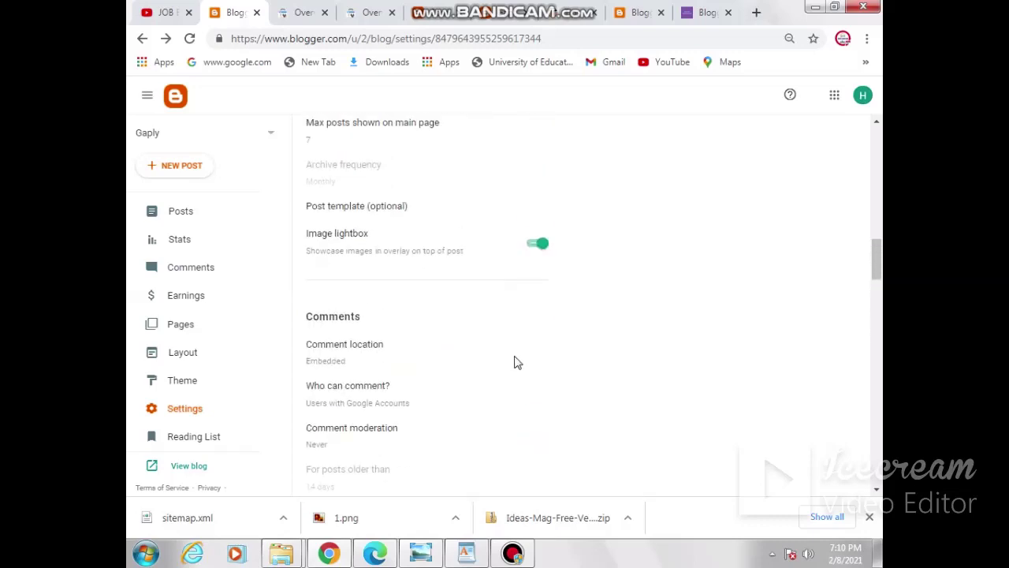
pyautogui.scroll(5, 481, 319)
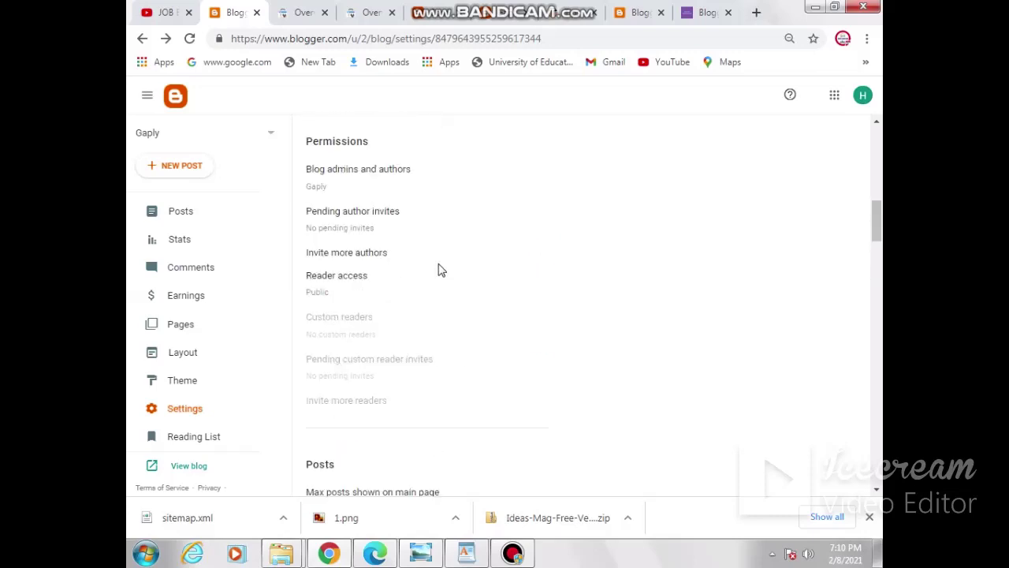
pyautogui.scroll(4, 441, 270)
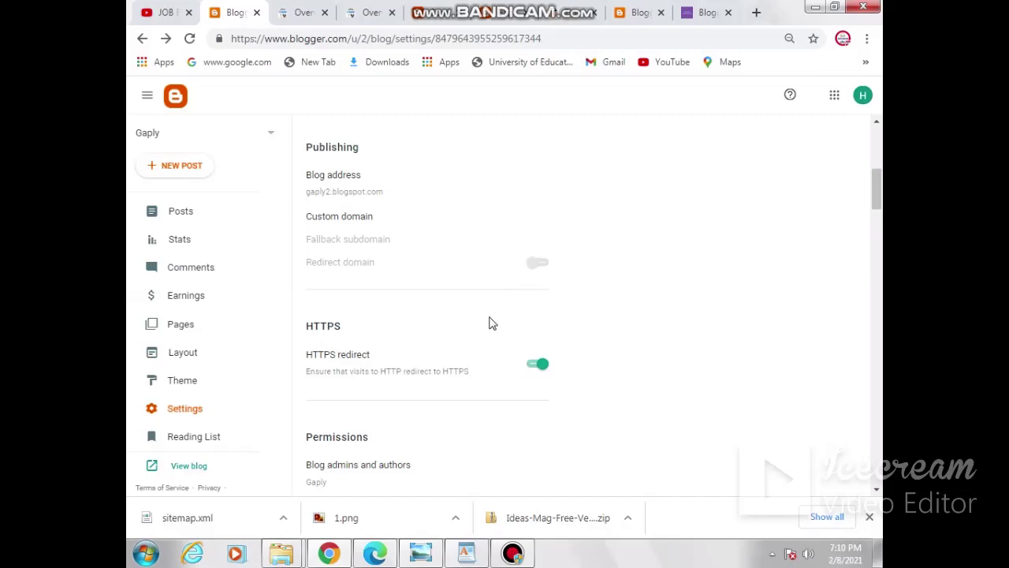
pyautogui.scroll(-1, 489, 323)
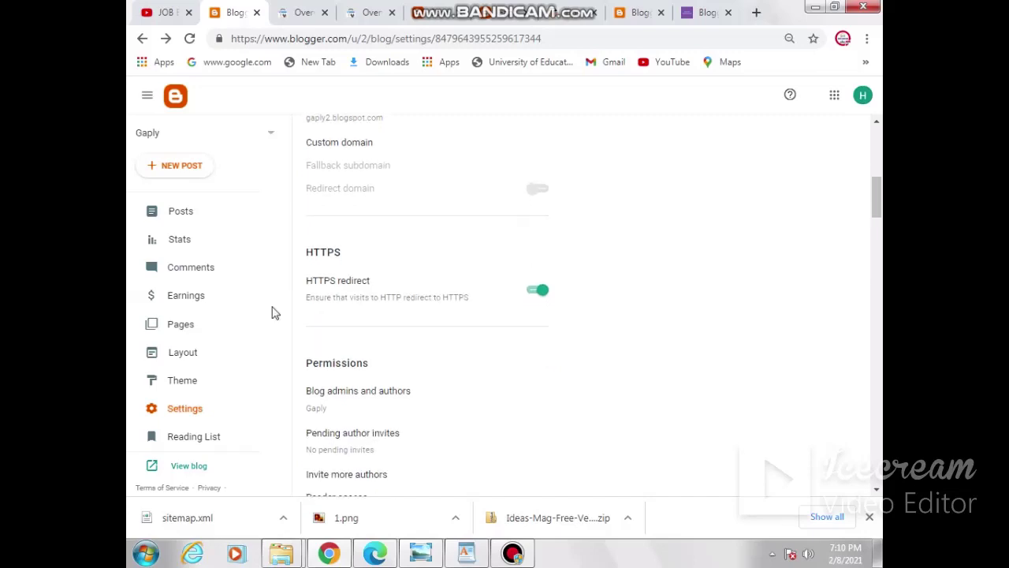
# Step: View the live Gaply blog's home page, and return to the Basic section of its settings
pyautogui.click(196, 468)
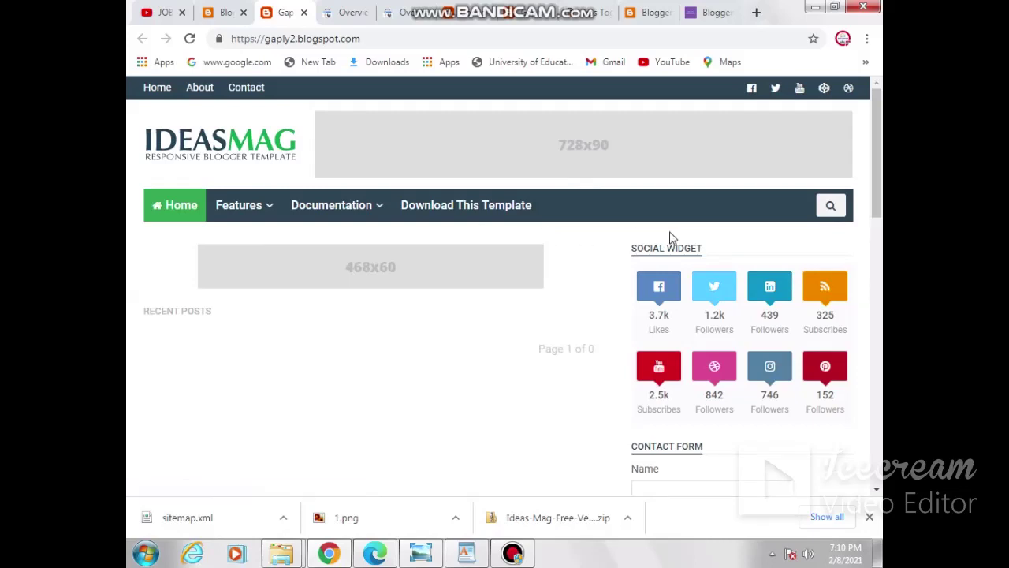
pyautogui.click(222, 16)
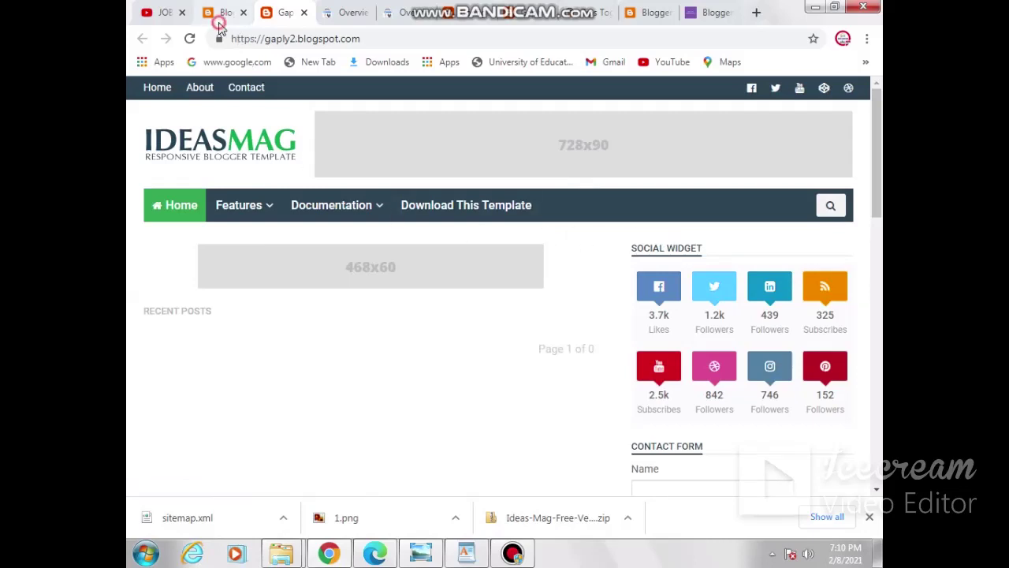
pyautogui.scroll(5, 487, 349)
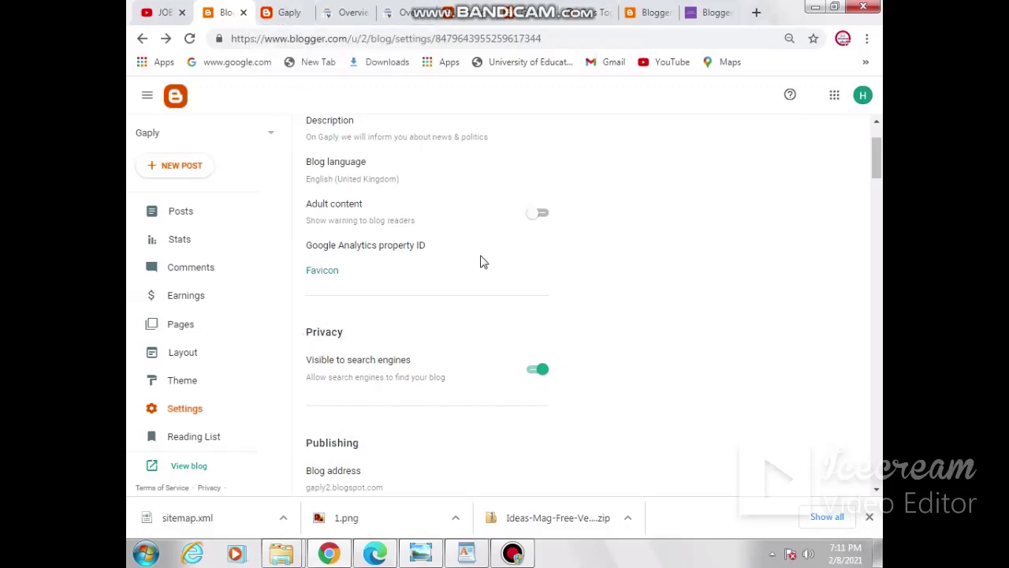
pyautogui.scroll(2, 498, 295)
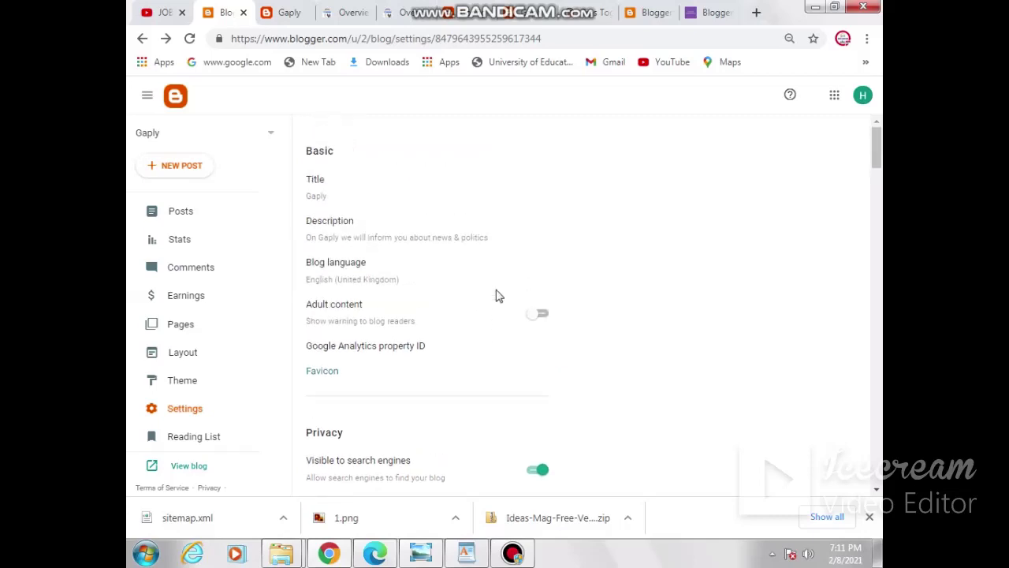